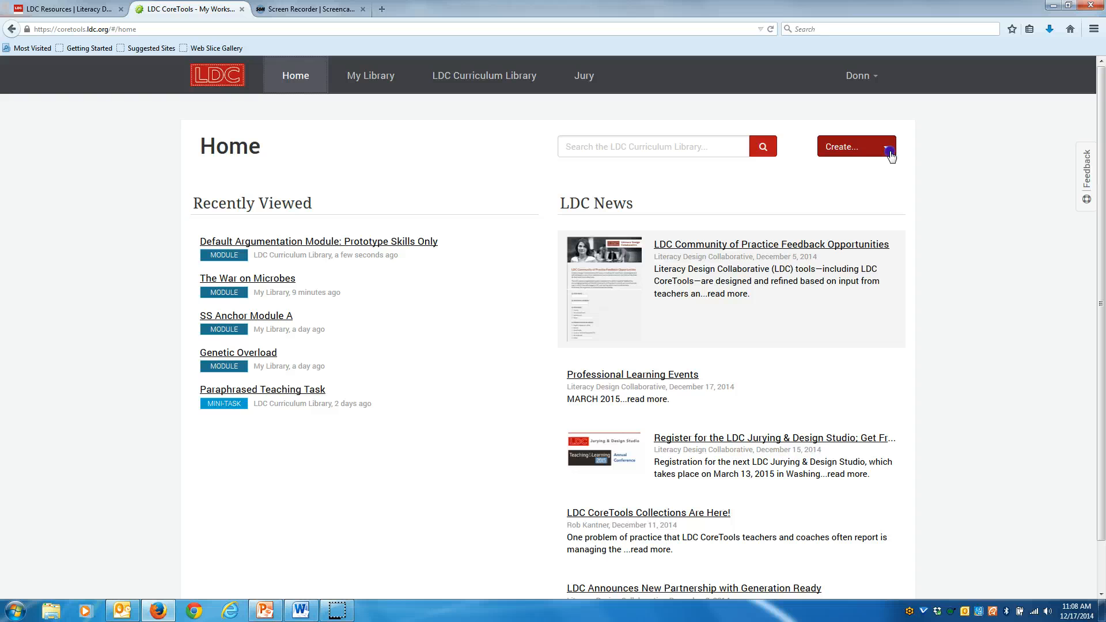
Create a new module from the prototype Default Argumentation Module: Prototype Skills Only, showing only Argumentation templates.
click(888, 151)
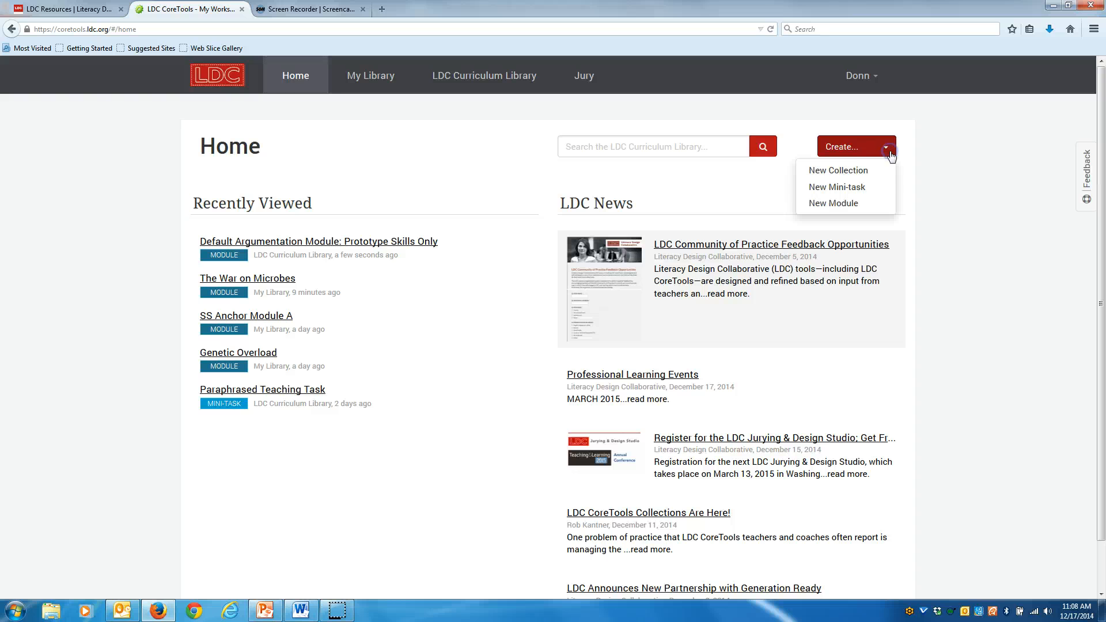
click(843, 208)
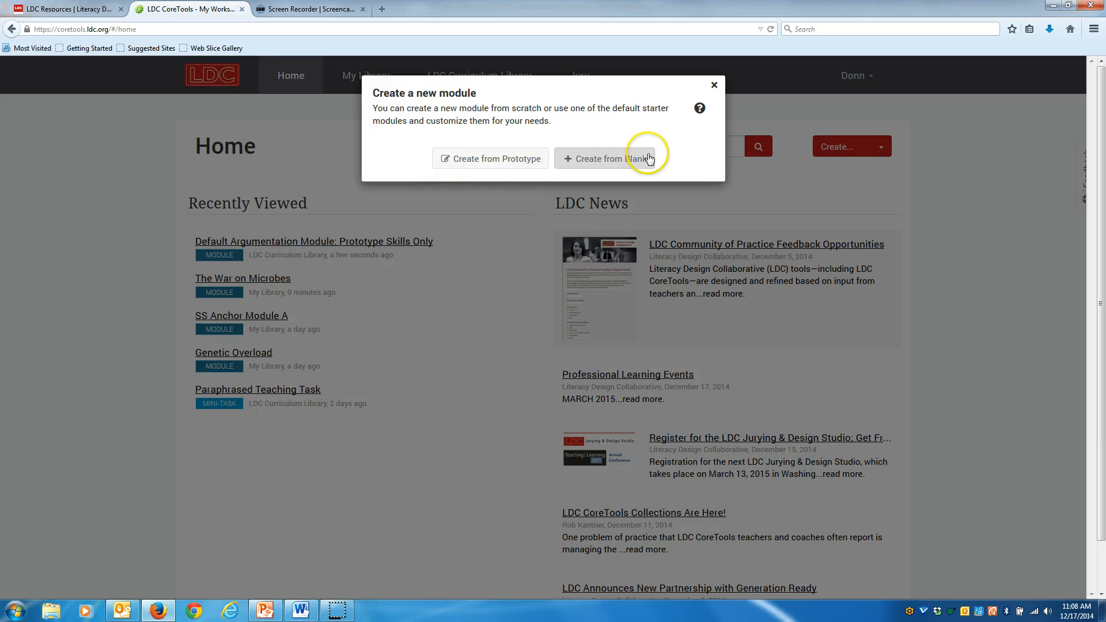
click(484, 165)
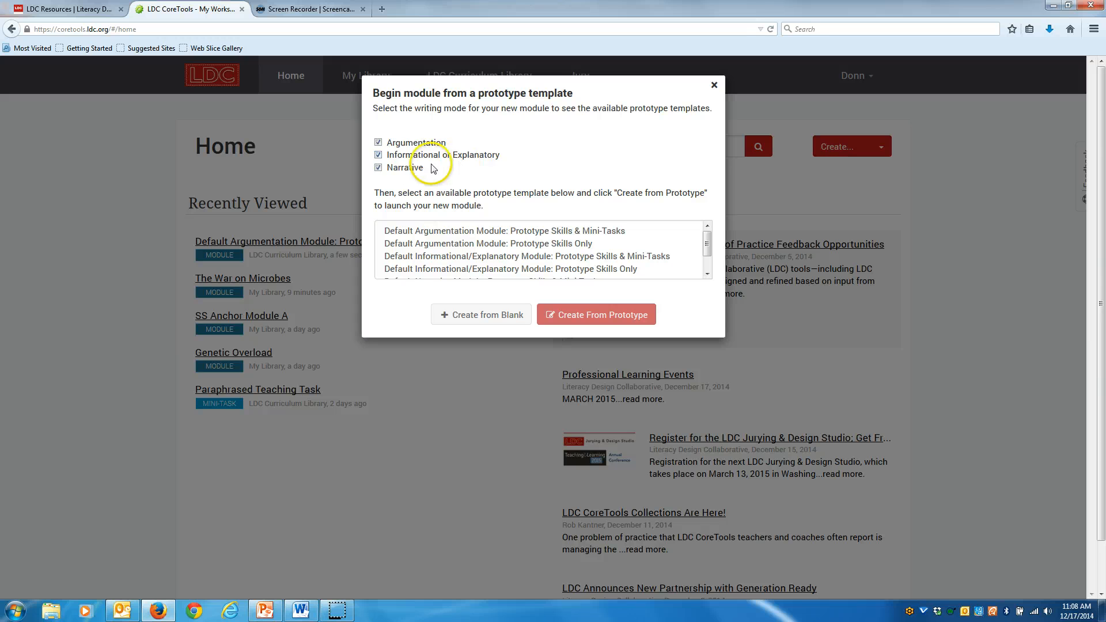
click(378, 156)
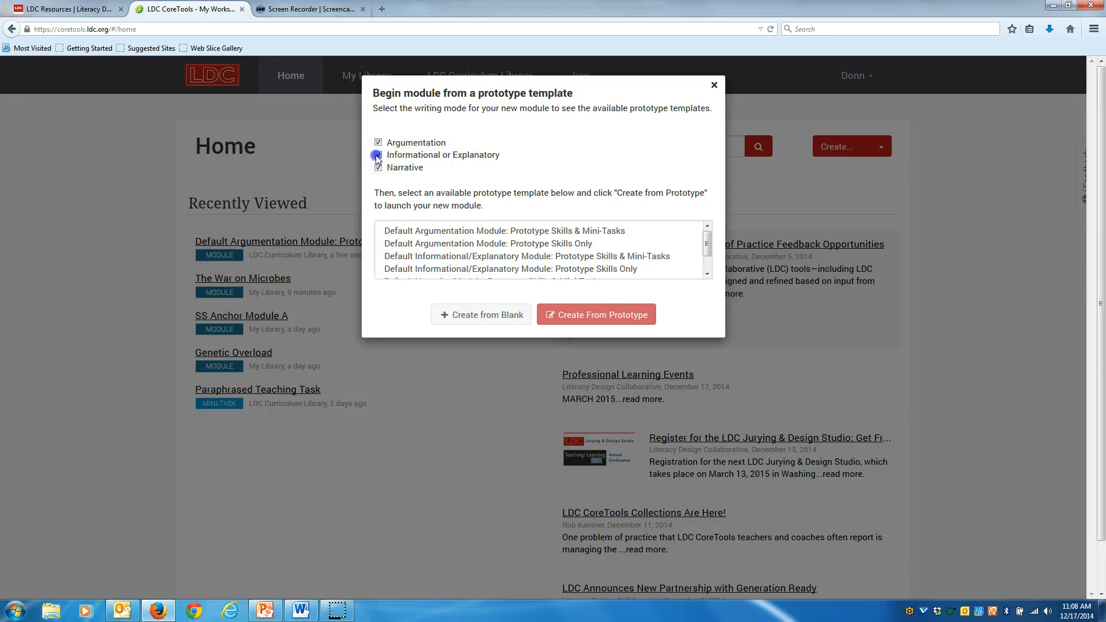
click(379, 168)
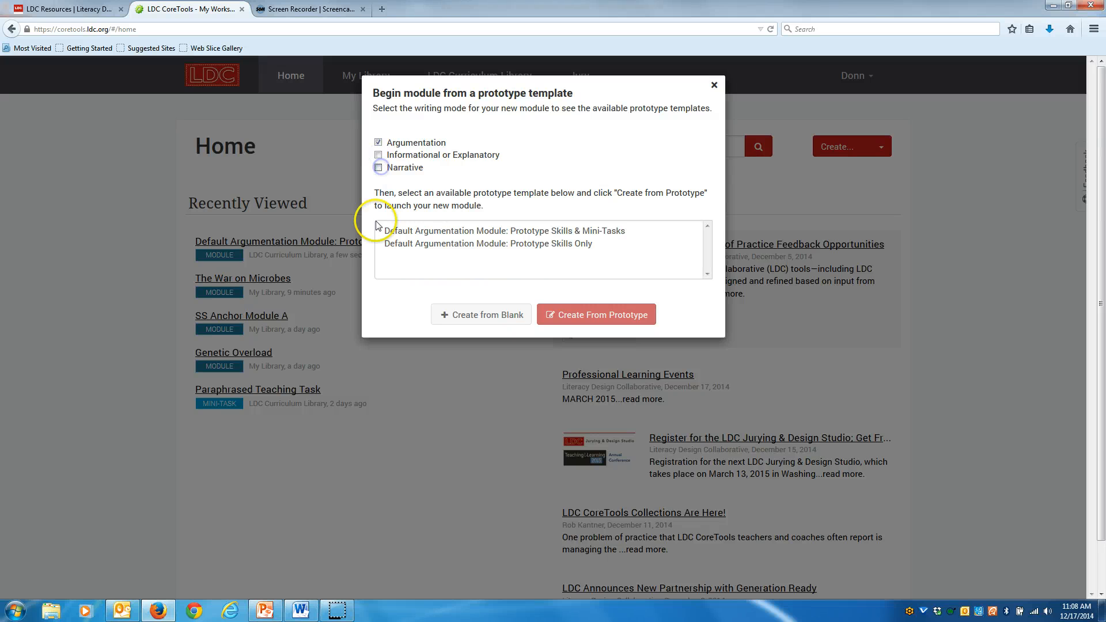
click(542, 247)
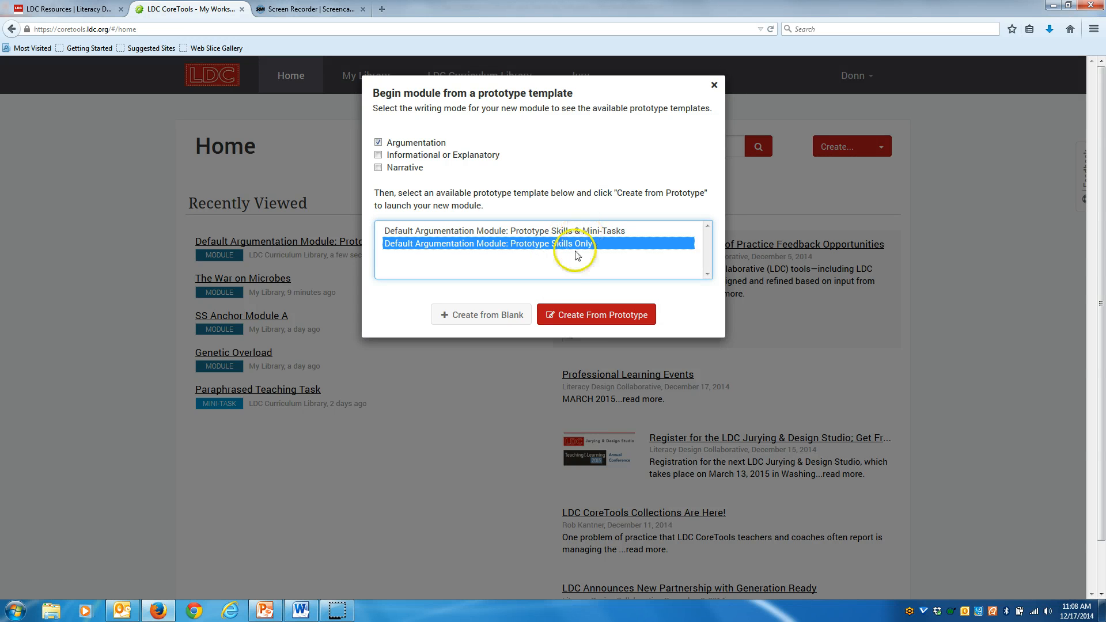
click(609, 321)
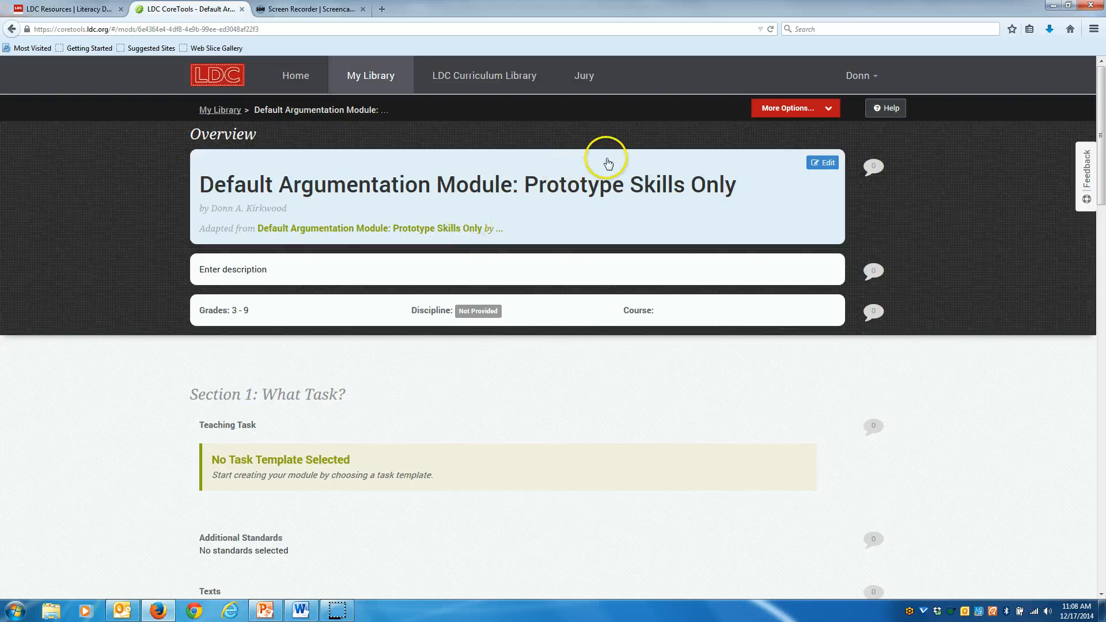
Replace the module title with War on the Microbes.
click(823, 163)
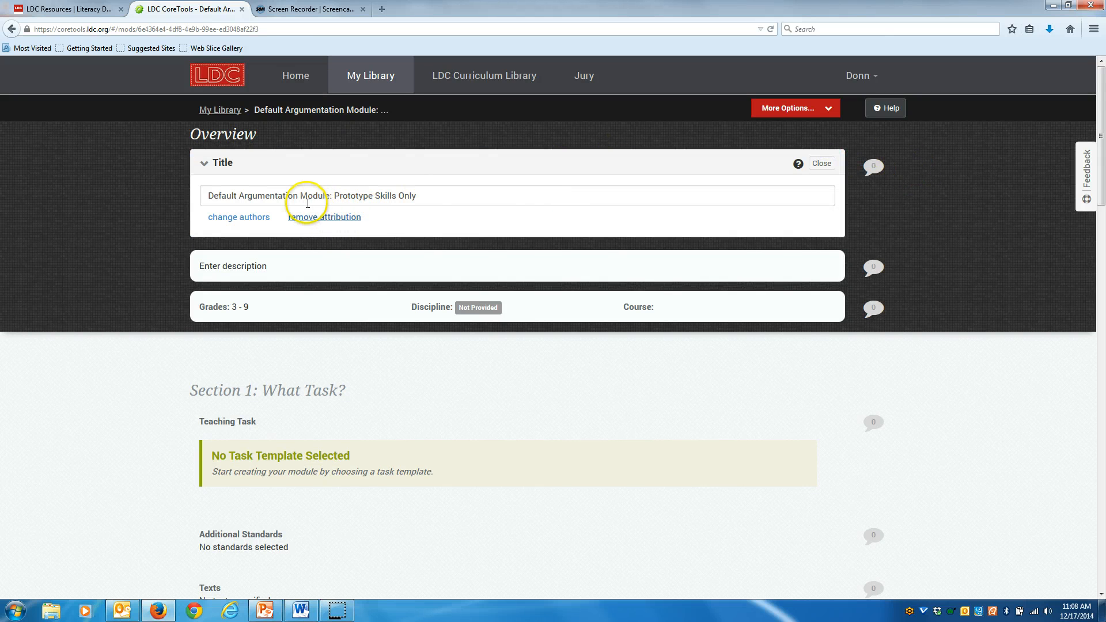
click(423, 197)
key(ctrl+a)
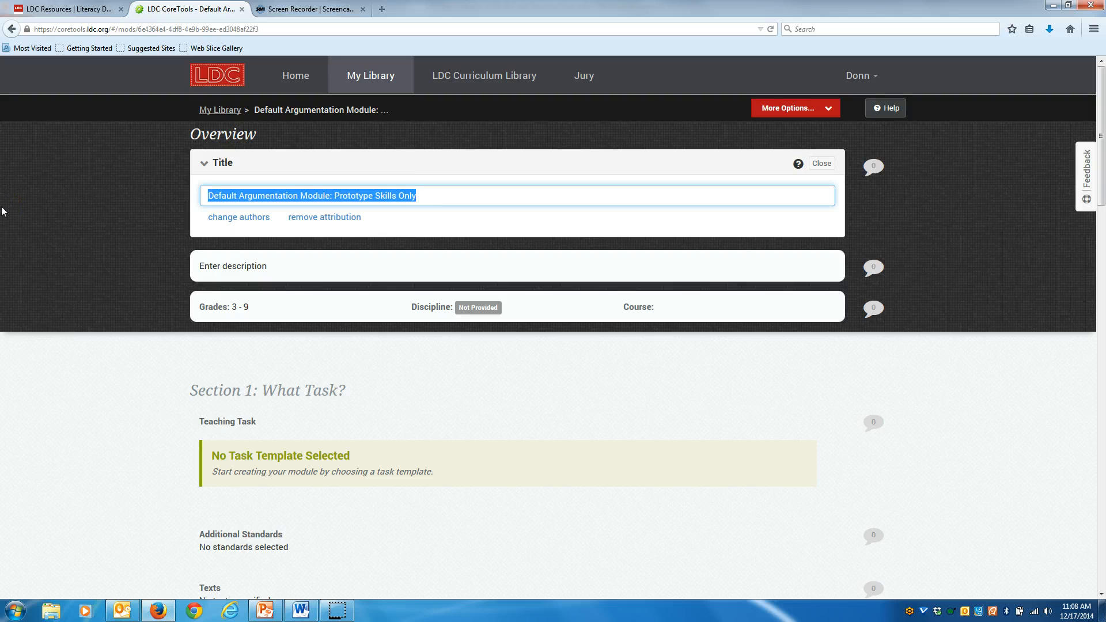
text(War on the Microbes)
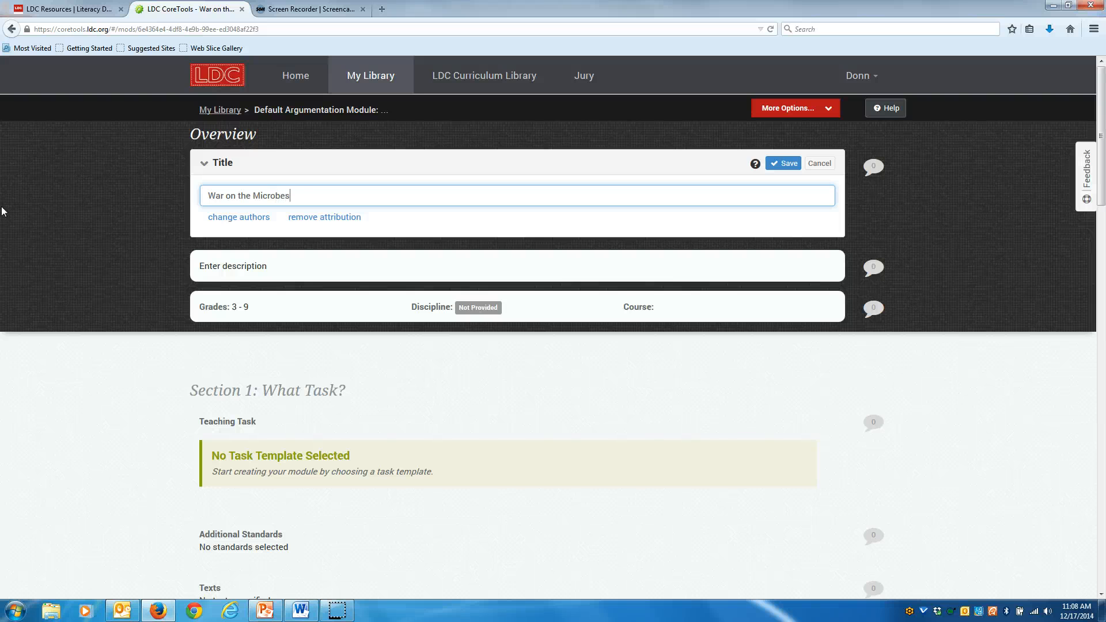
Open the module's collaboration settings and review the sharing permissions without changing them.
click(242, 217)
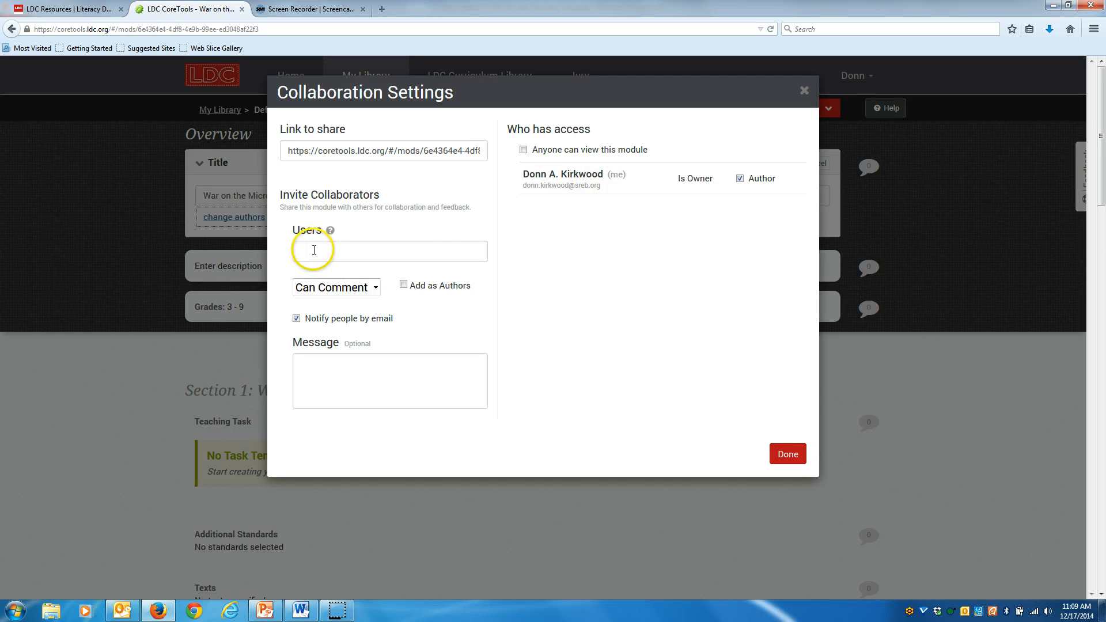
click(375, 290)
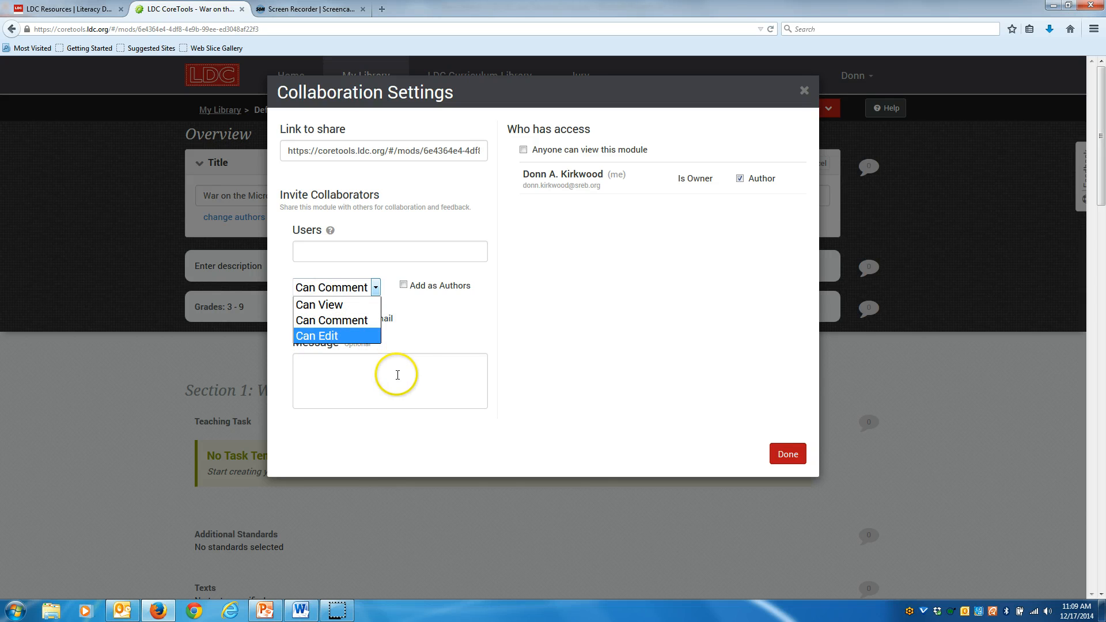
click(470, 338)
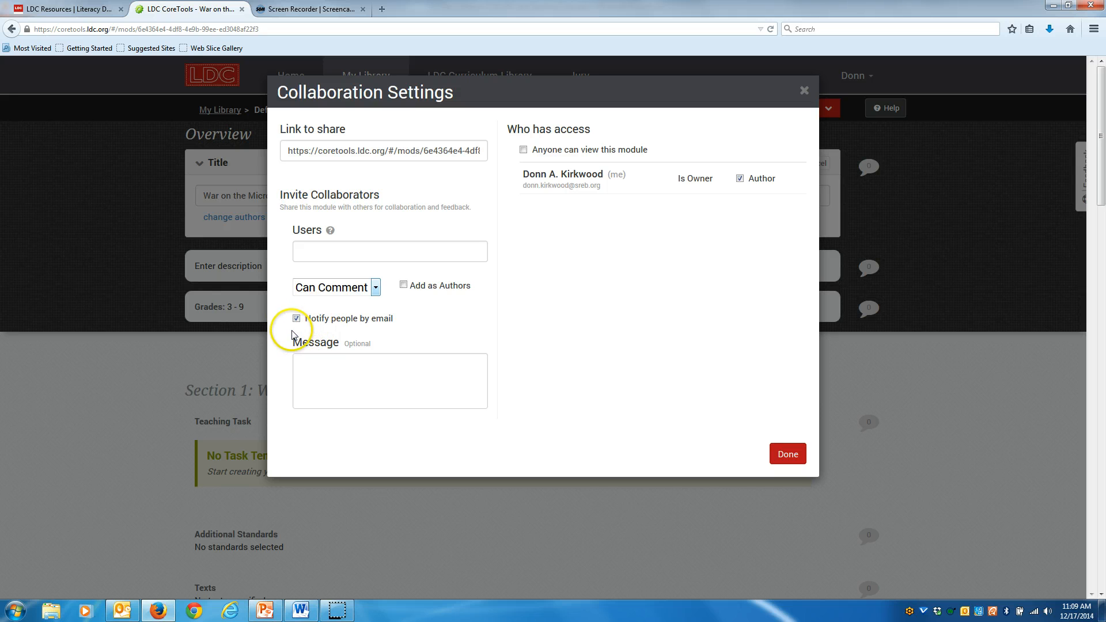
click(789, 457)
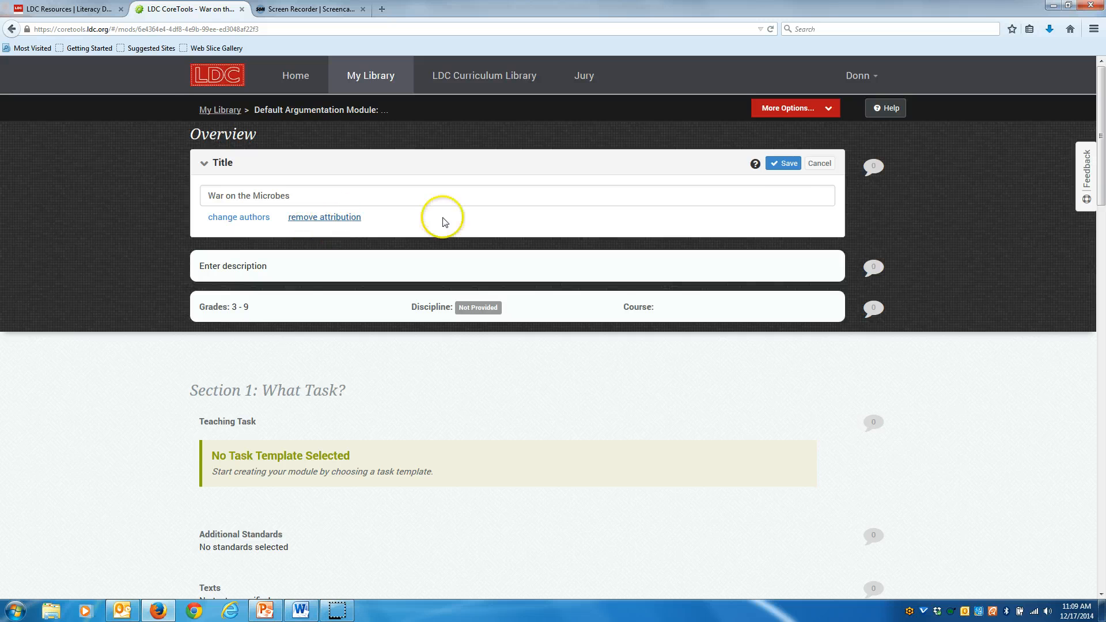
Save the new title, then remove the attribution to the prototype module and close the title panel.
click(786, 164)
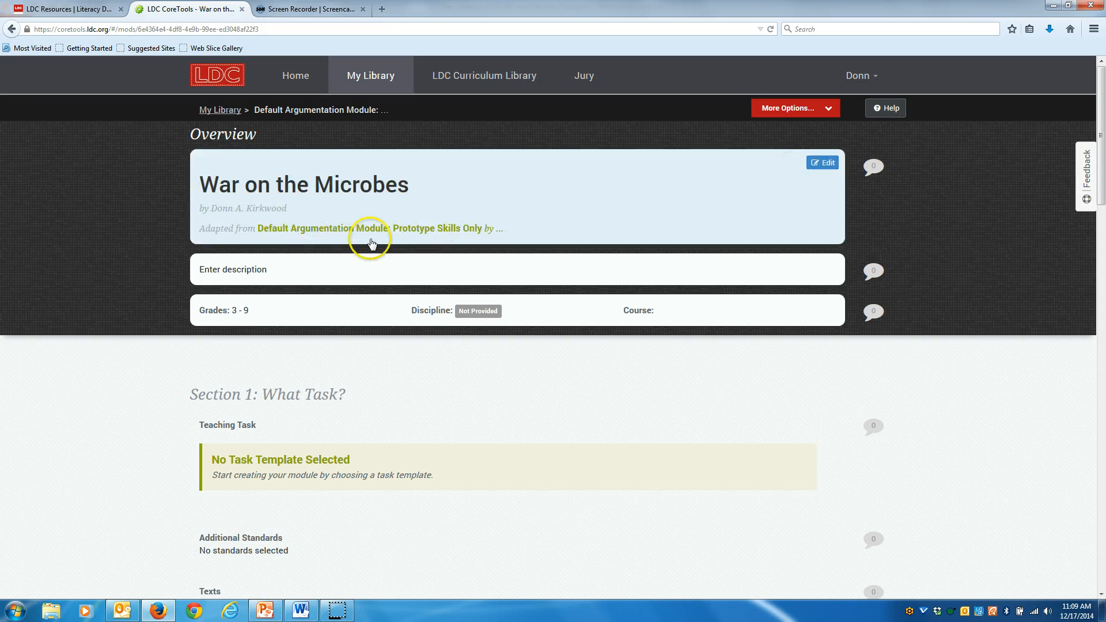
click(823, 162)
click(305, 225)
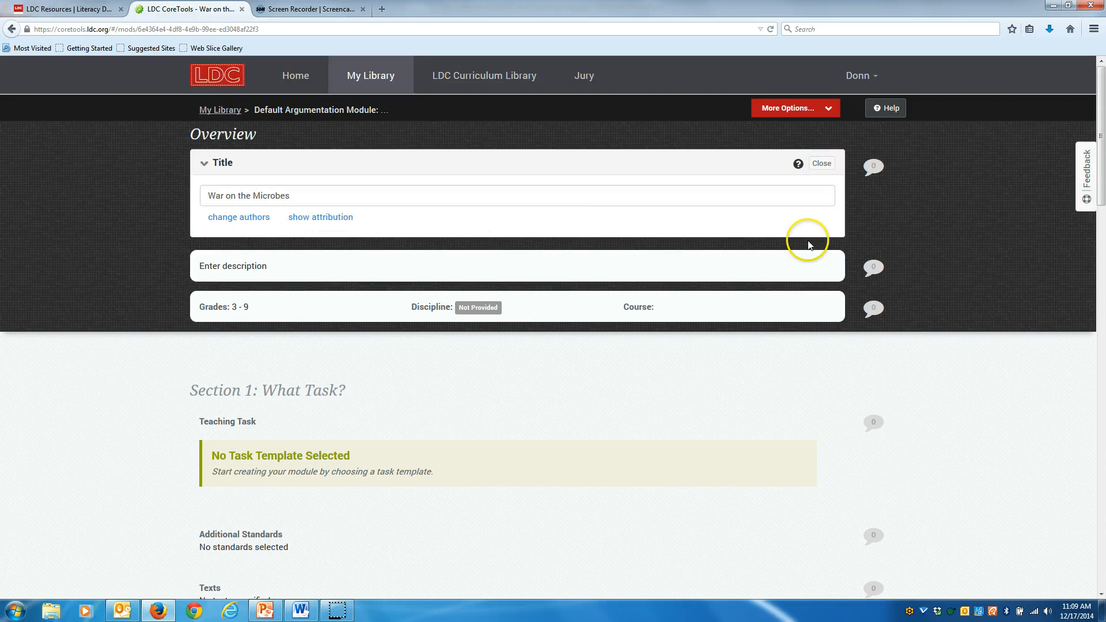
click(822, 164)
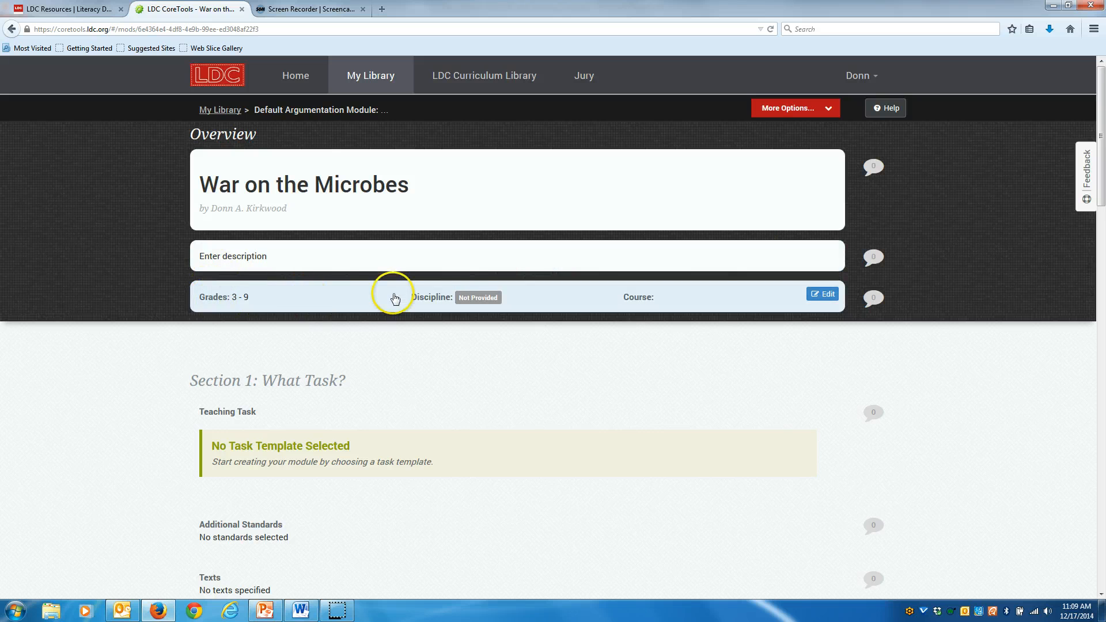
Set the module's curriculum grade level range to 8 – 8.
click(340, 298)
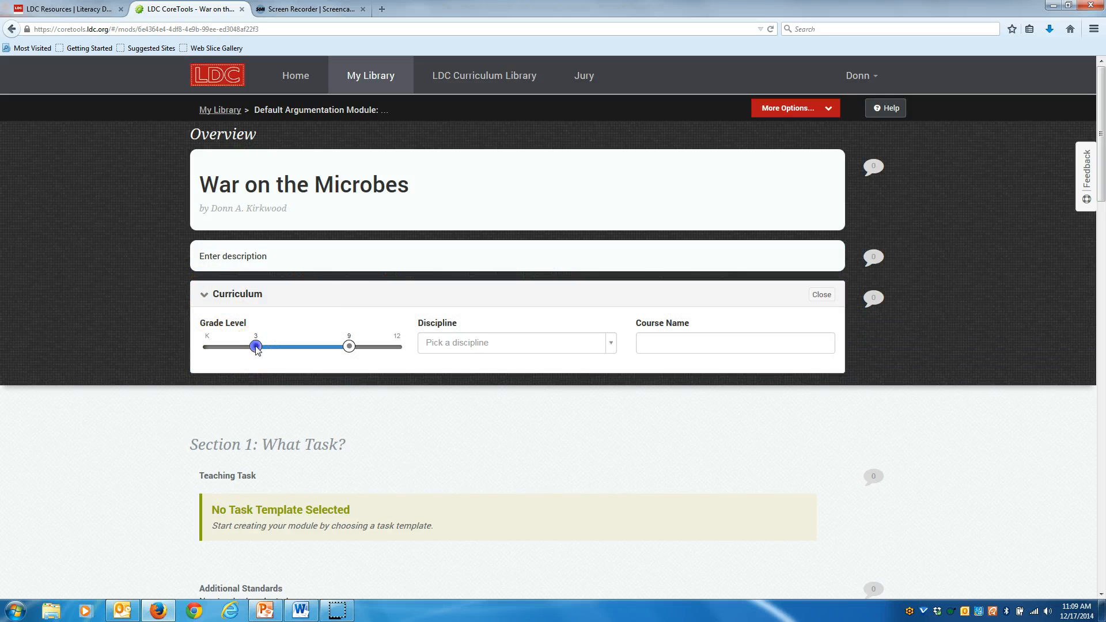
drag(257, 346, 340, 345)
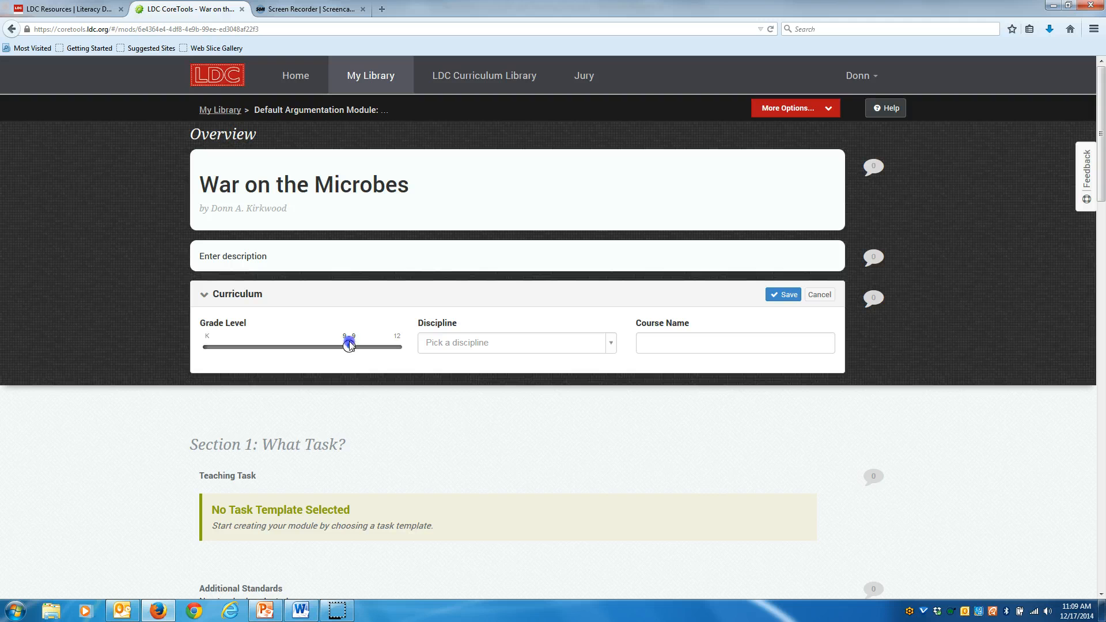
drag(350, 351, 343, 352)
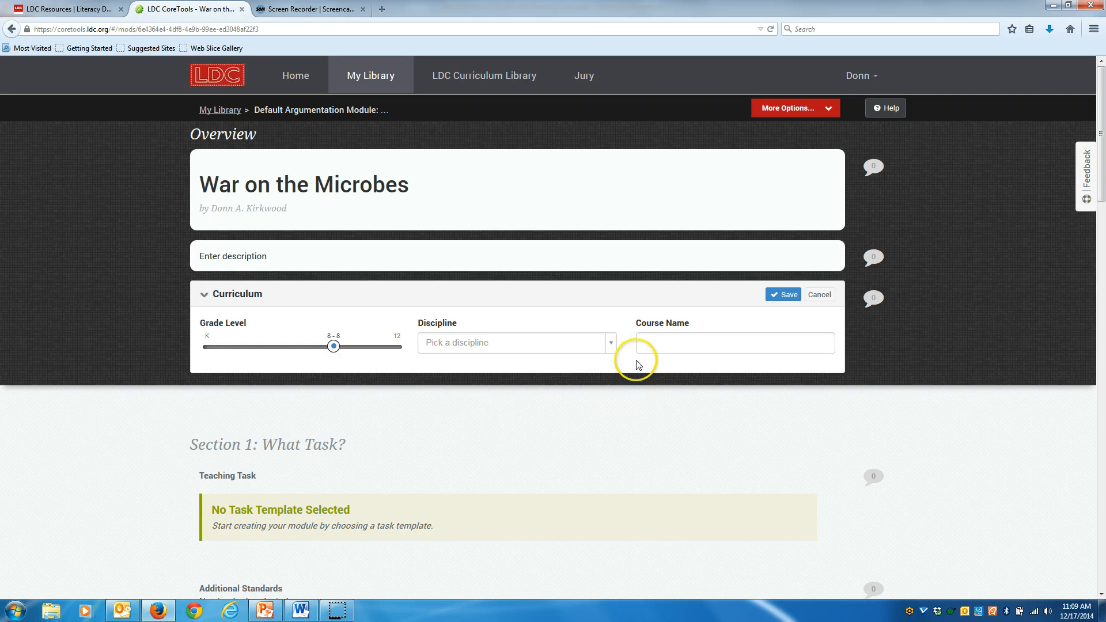
Set the discipline to Science and the course name to Microbiology, and save the curriculum.
click(610, 346)
click(502, 398)
click(691, 346)
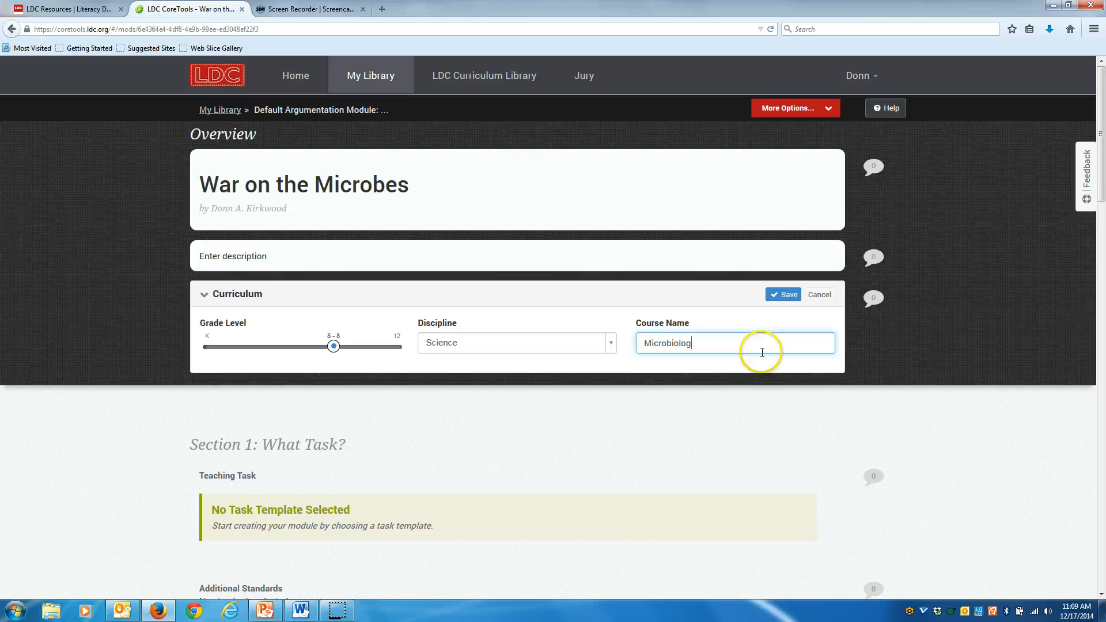
click(786, 295)
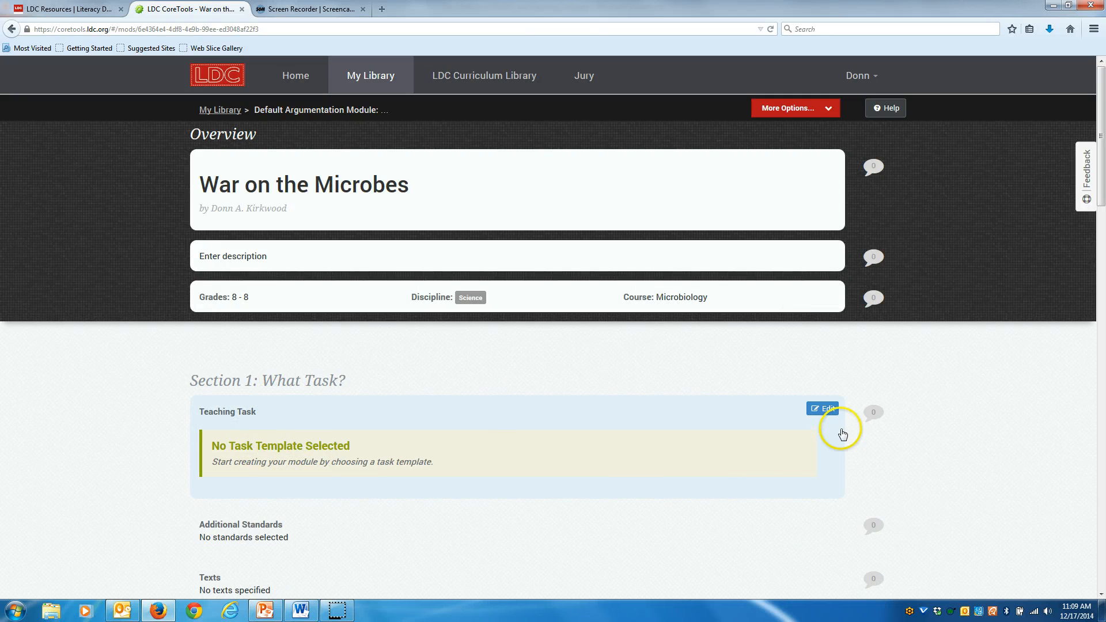
Choose Task Template A9 from LDC Collection 3.0, filtered to the After Researching phase, for the teaching task.
click(305, 449)
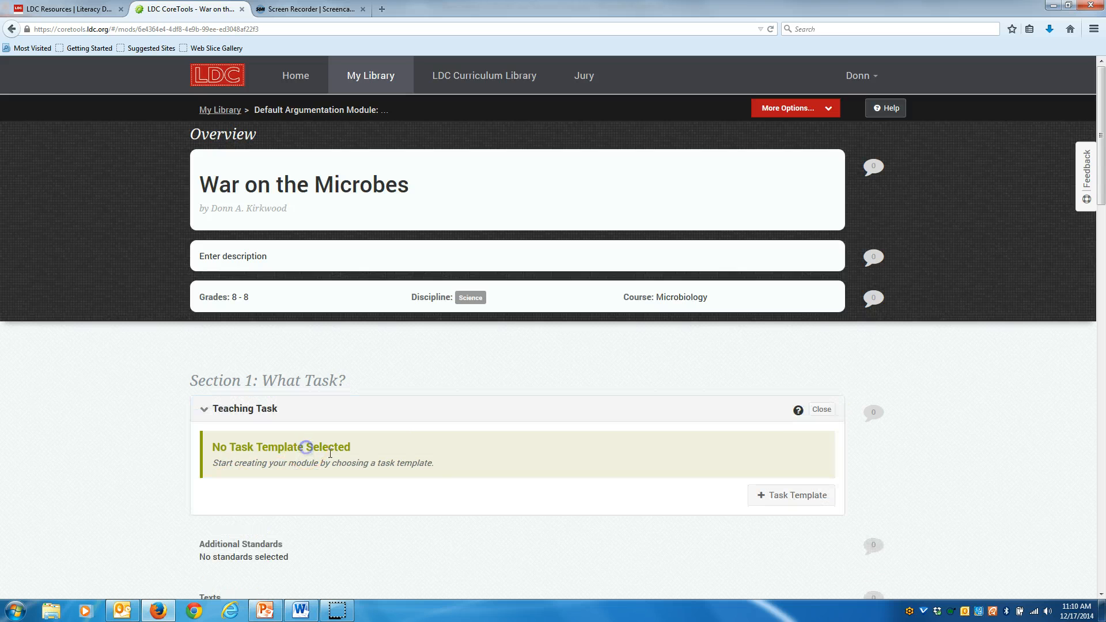
click(811, 501)
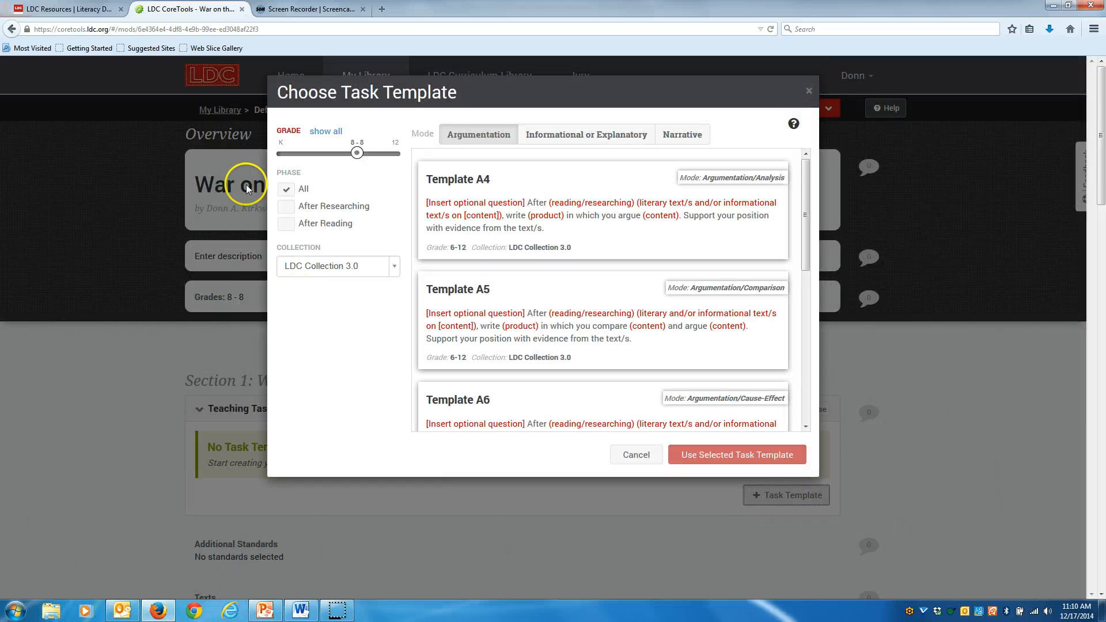
click(395, 266)
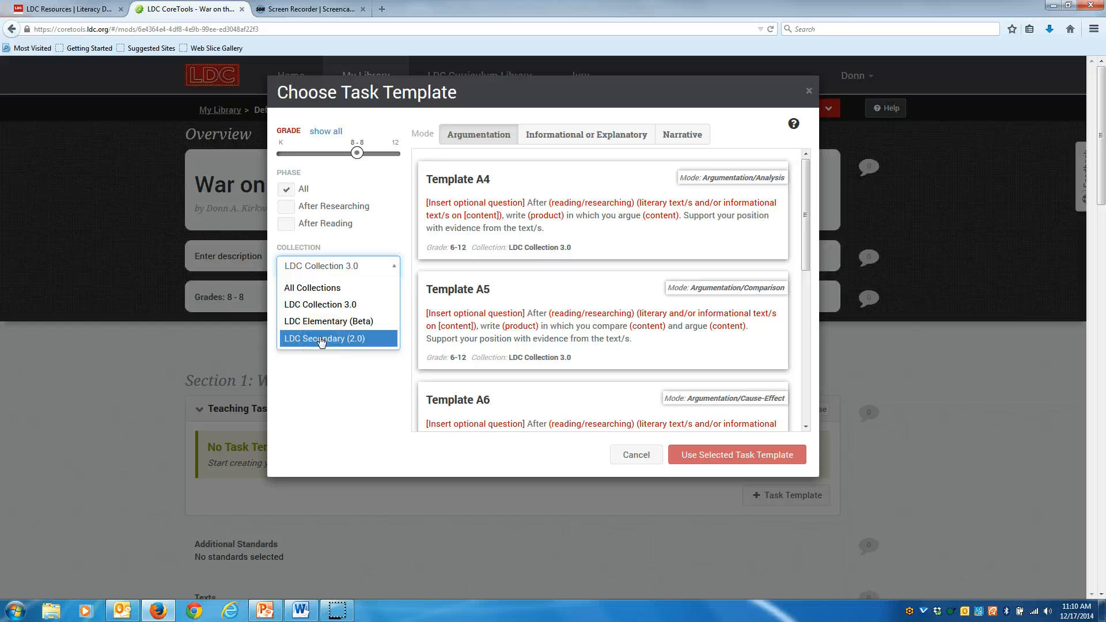
click(333, 306)
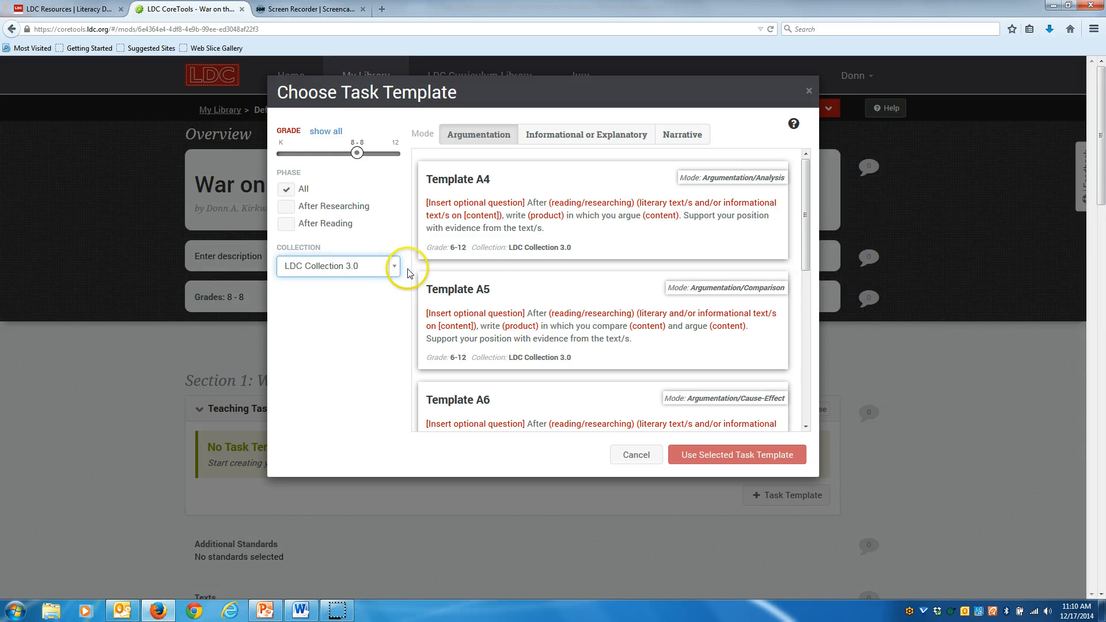
click(284, 208)
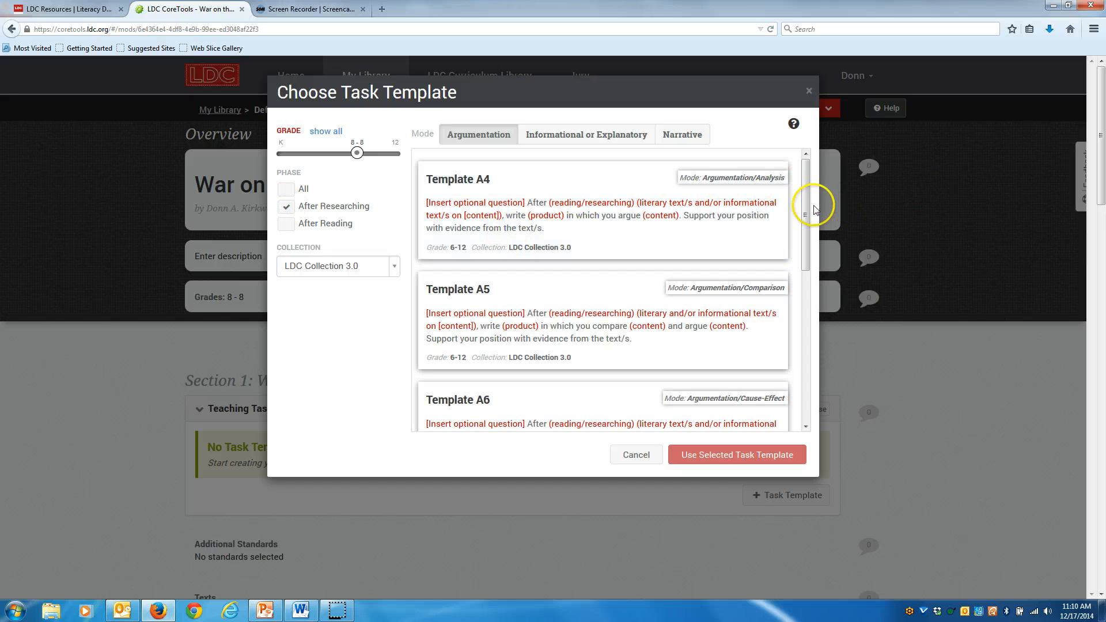
drag(808, 206, 811, 351)
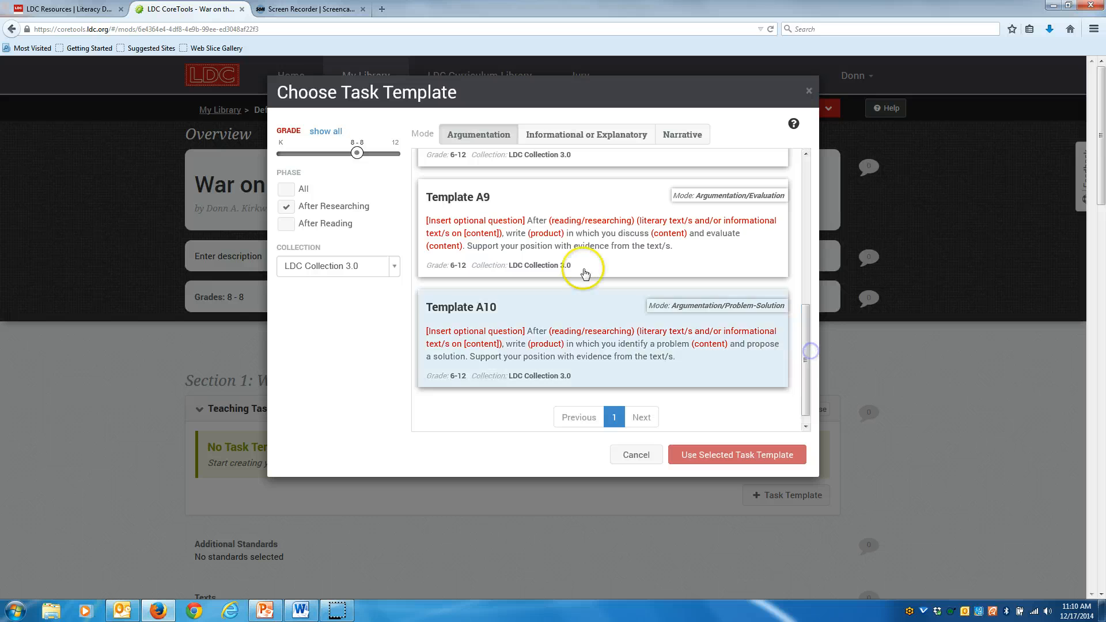
click(605, 214)
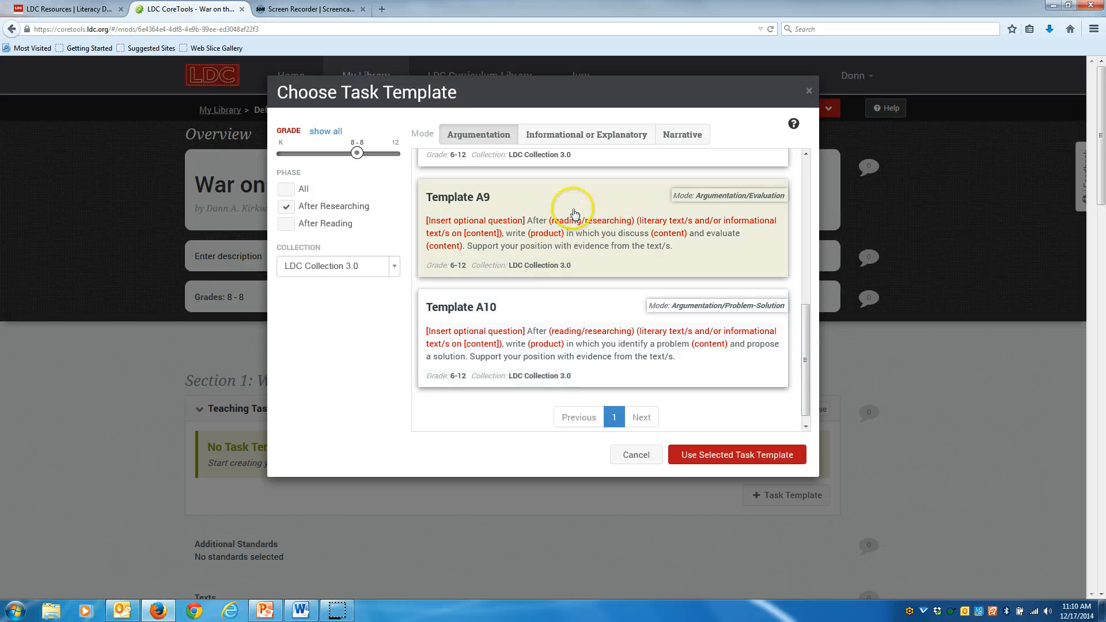
click(724, 461)
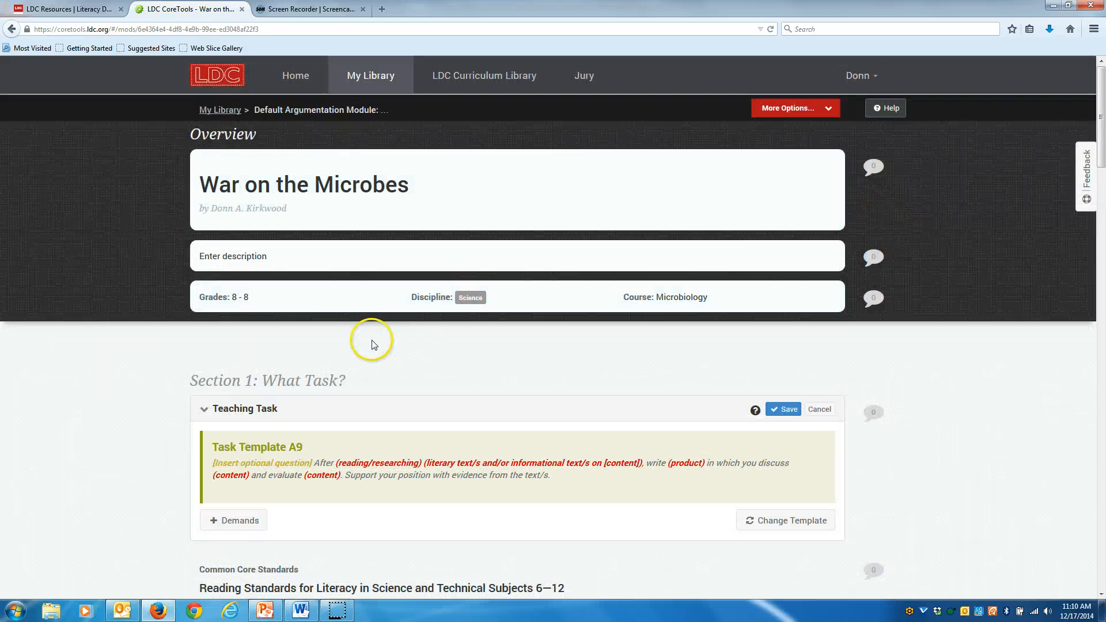
Replace the optional question placeholder with "Which lethal microbe has the greatest chance of causing a pandemic?".
click(271, 466)
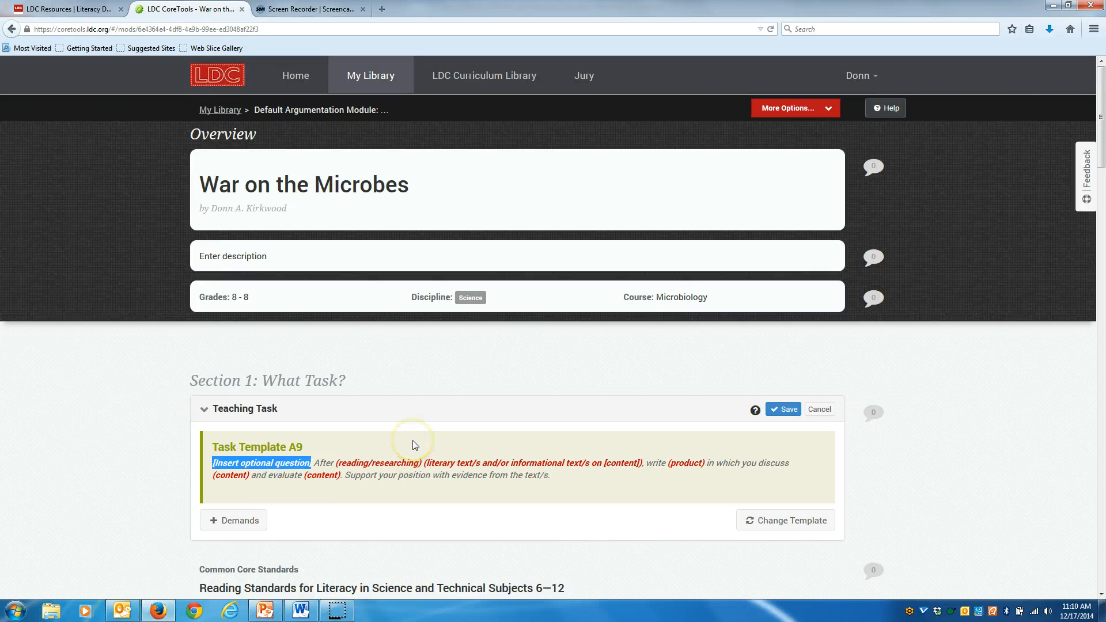
text(Wh)
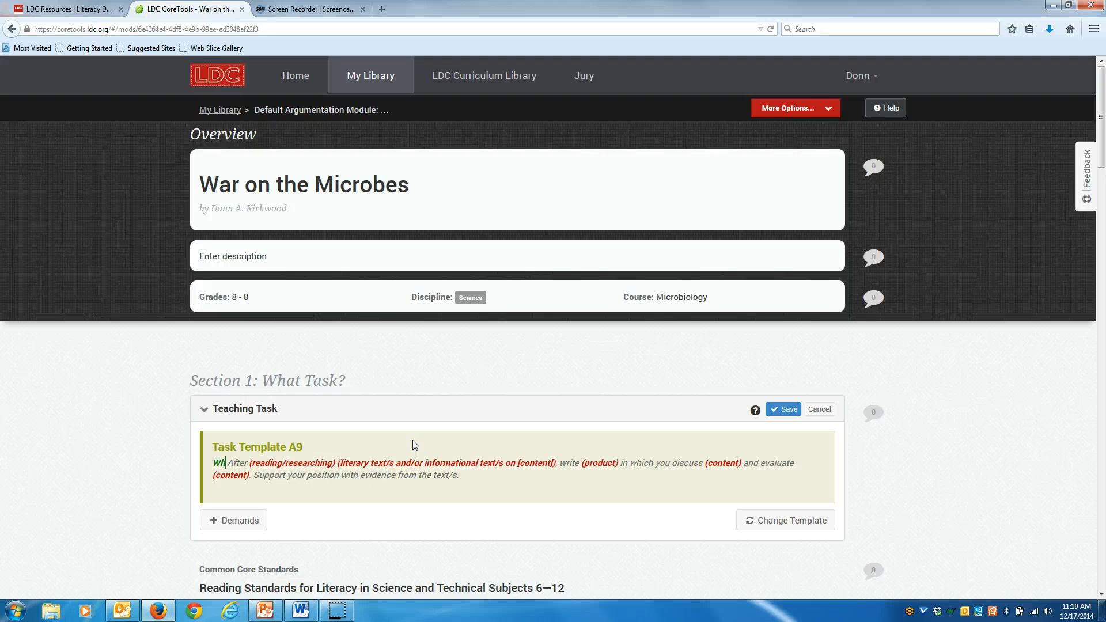
text(ich)
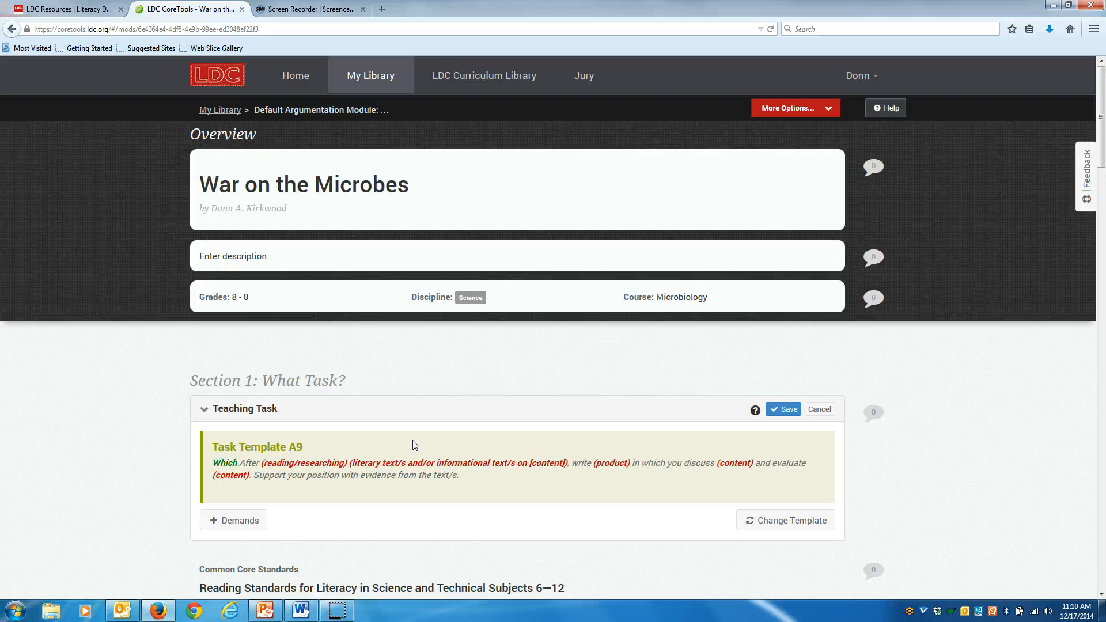
text( lethal)
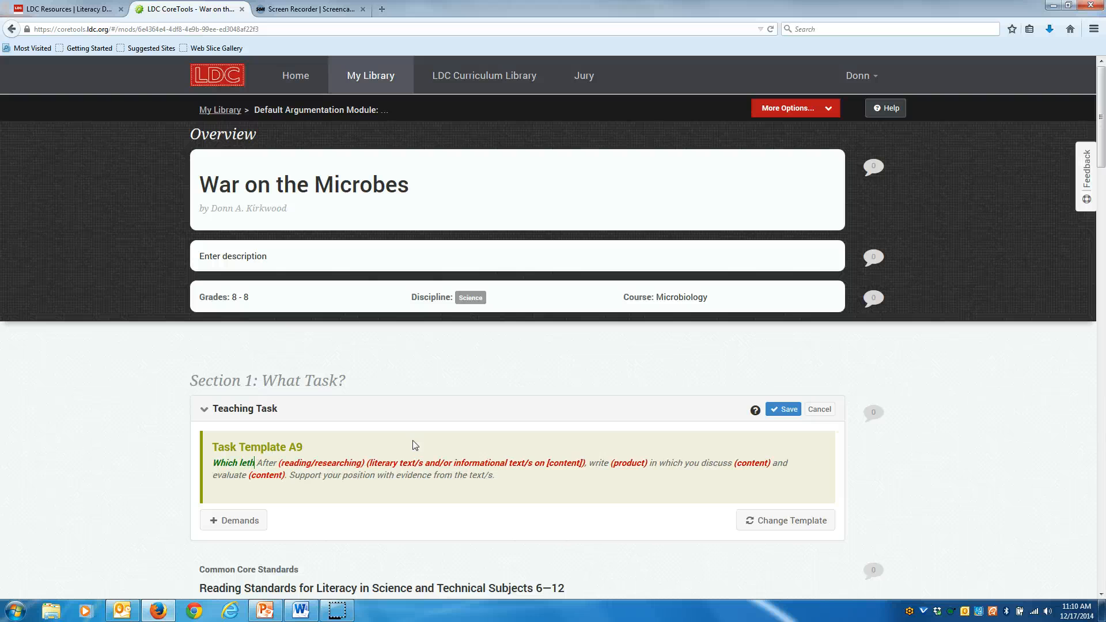
text( mic)
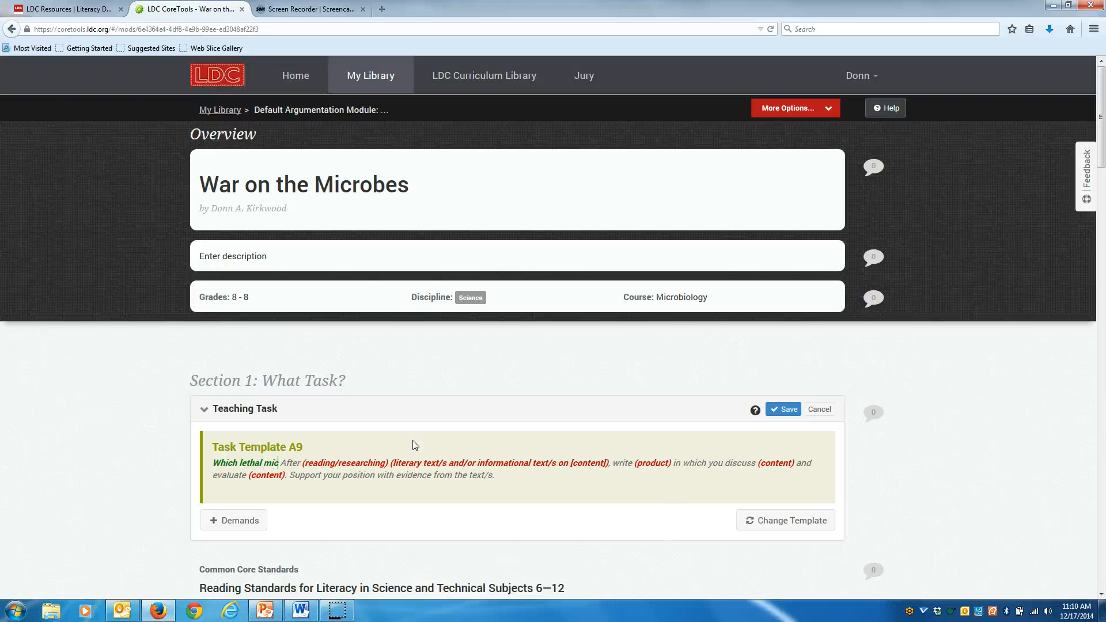
text(robe h)
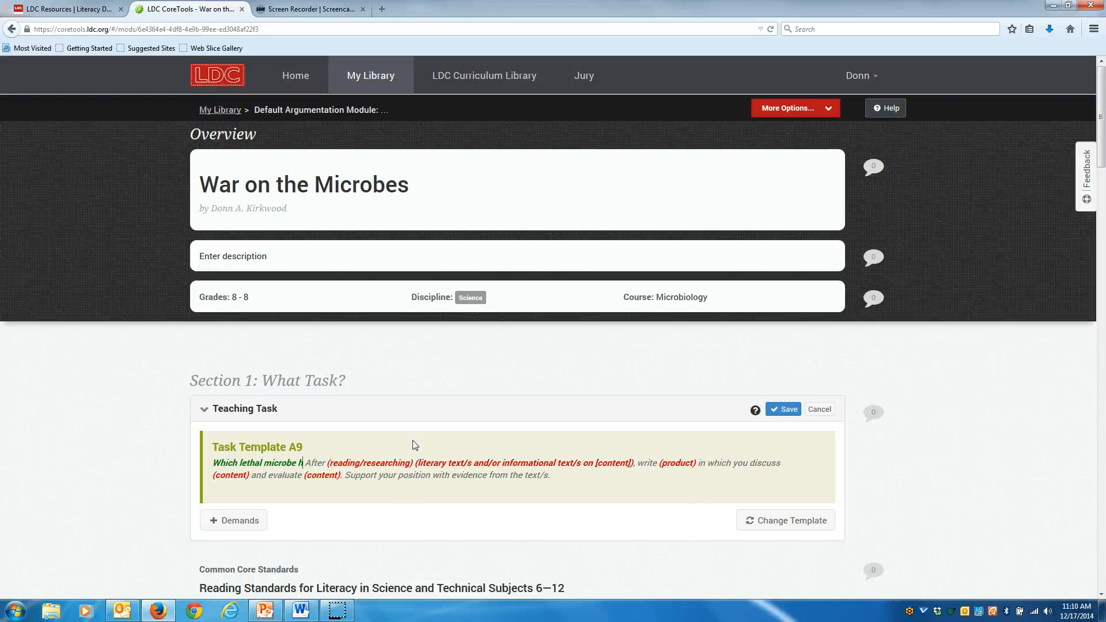
text(as the g)
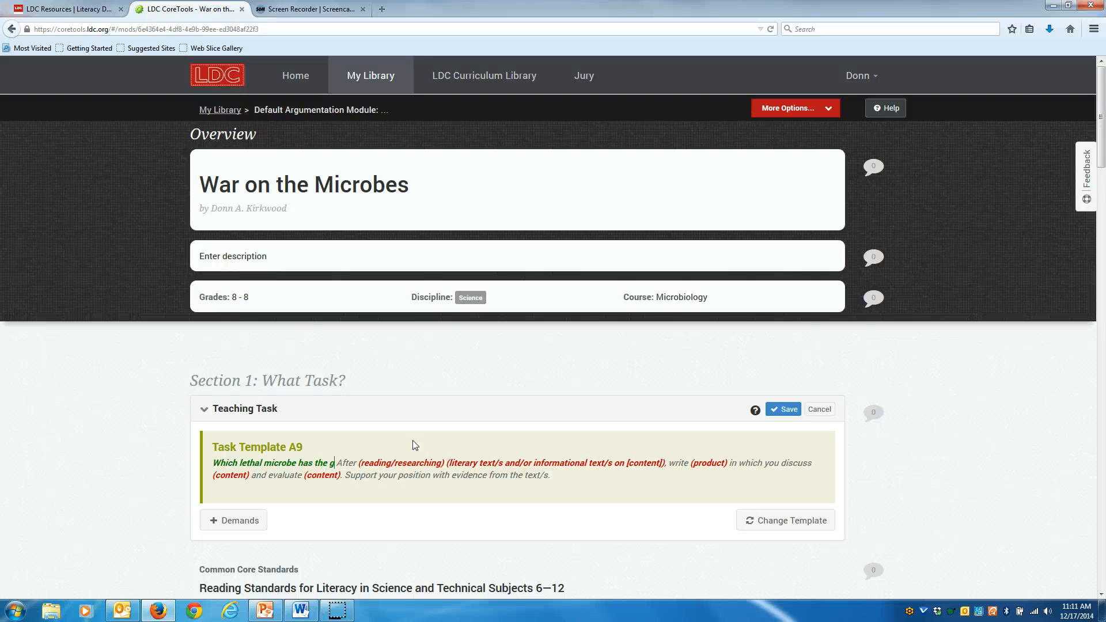
text(reatest)
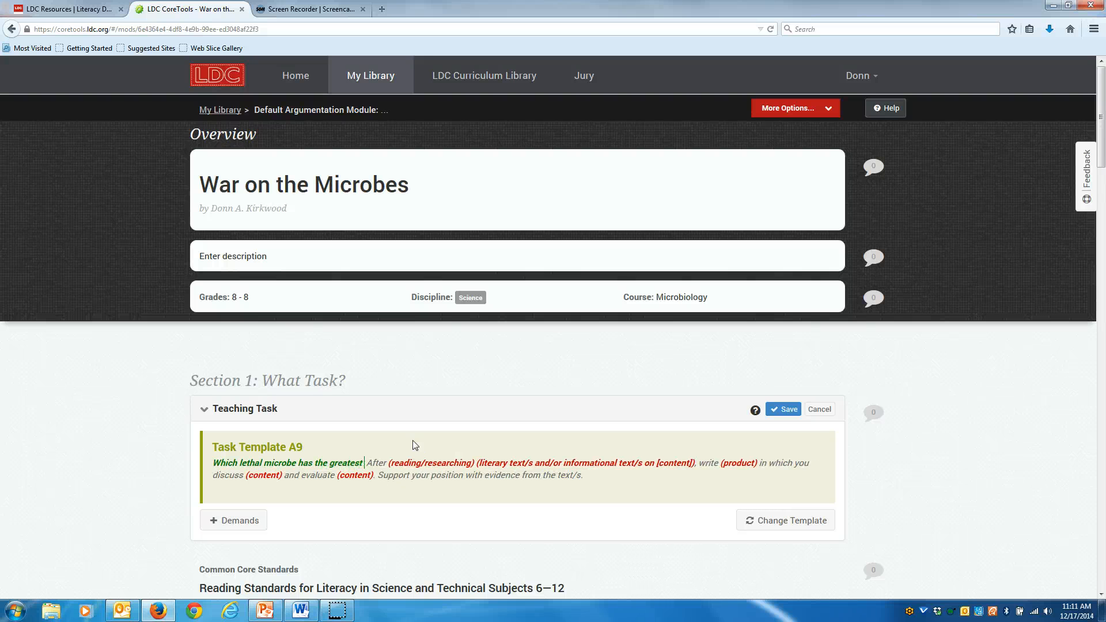
text( chance)
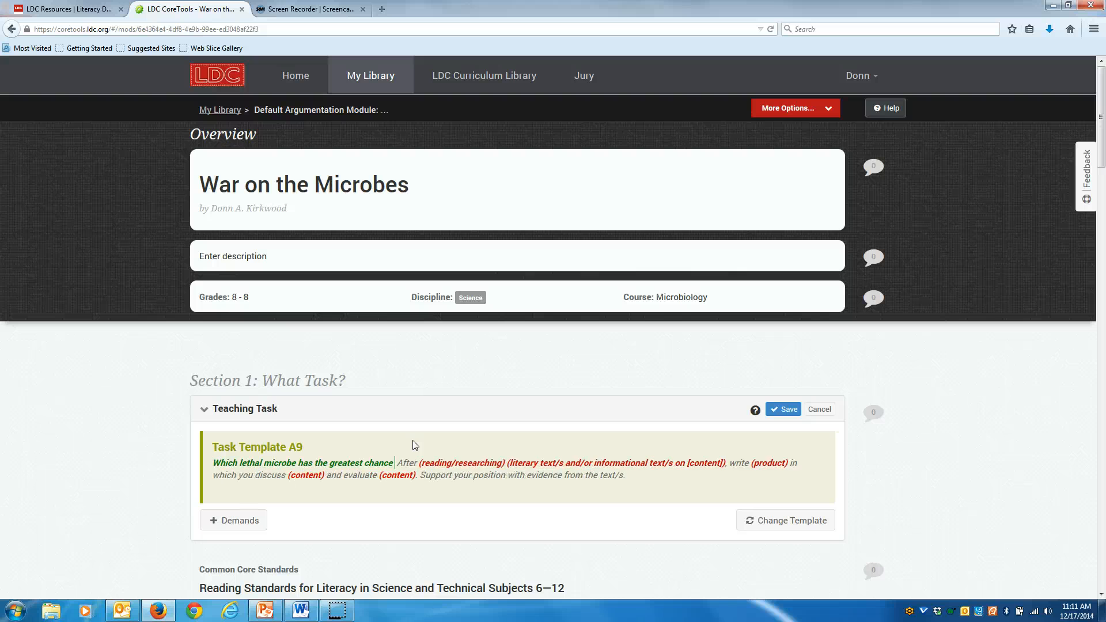
text( of causing a )
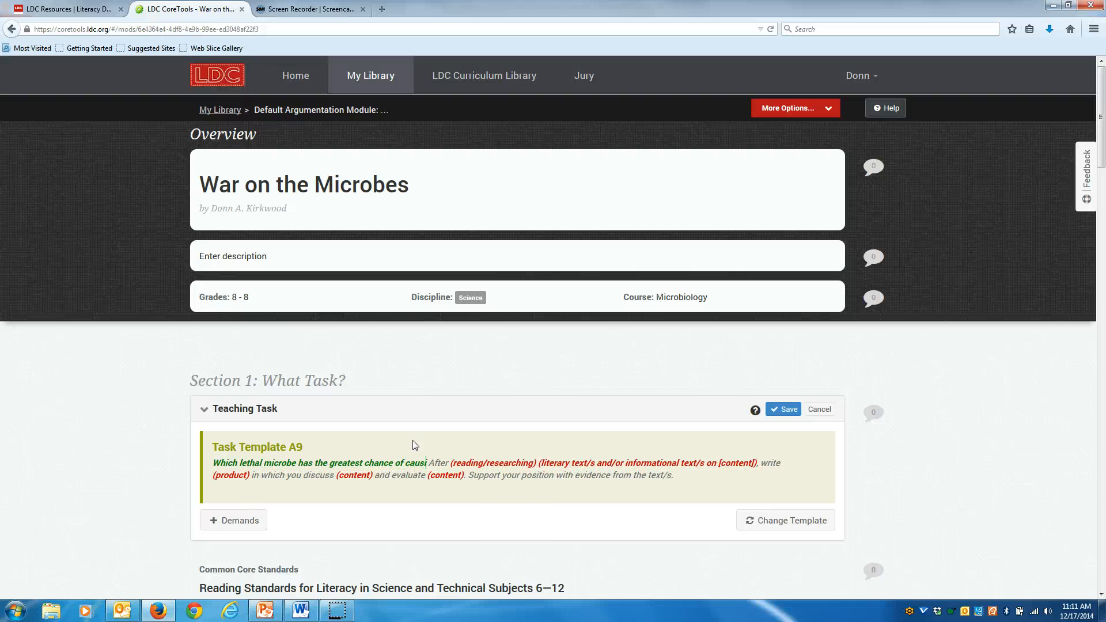
text(pandemic)
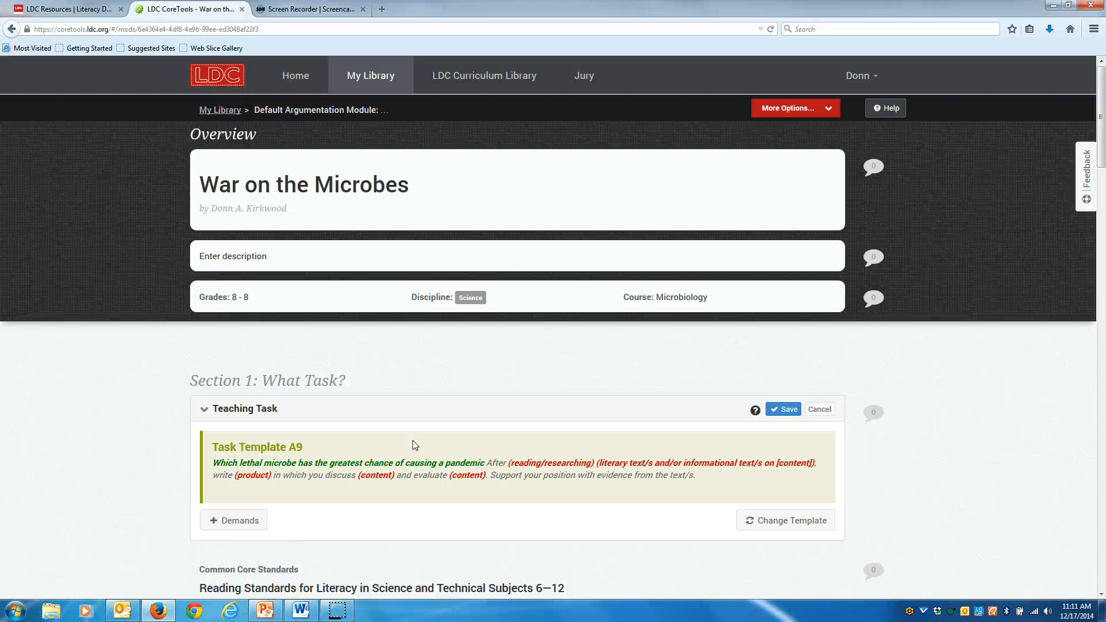
text(?)
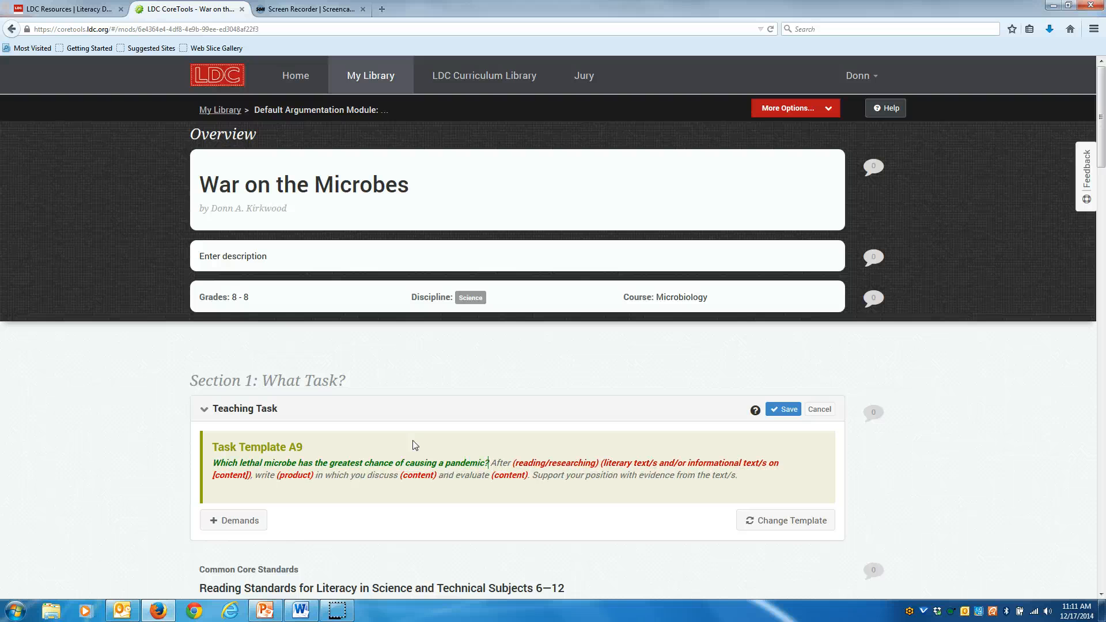
Replace the reading/researching placeholder with "researching".
click(563, 463)
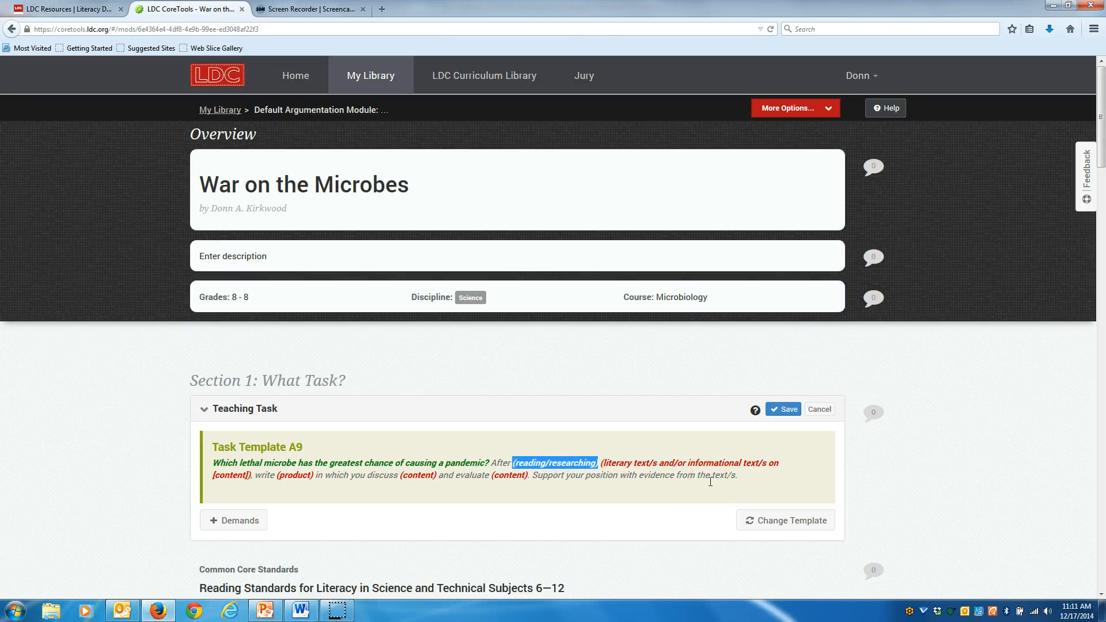
text(re)
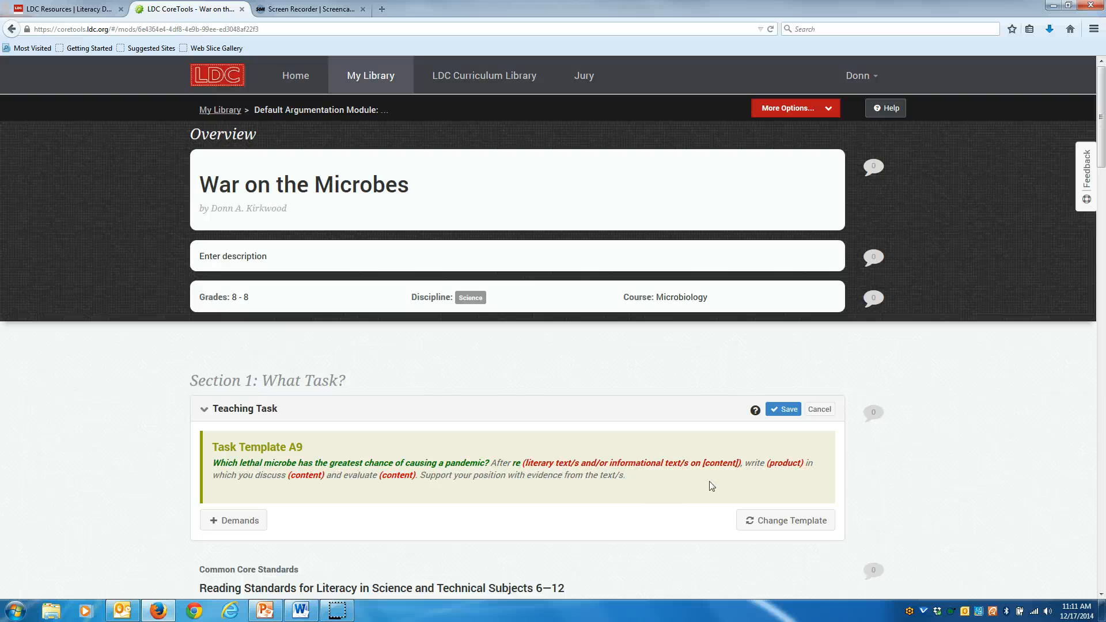
text(searching)
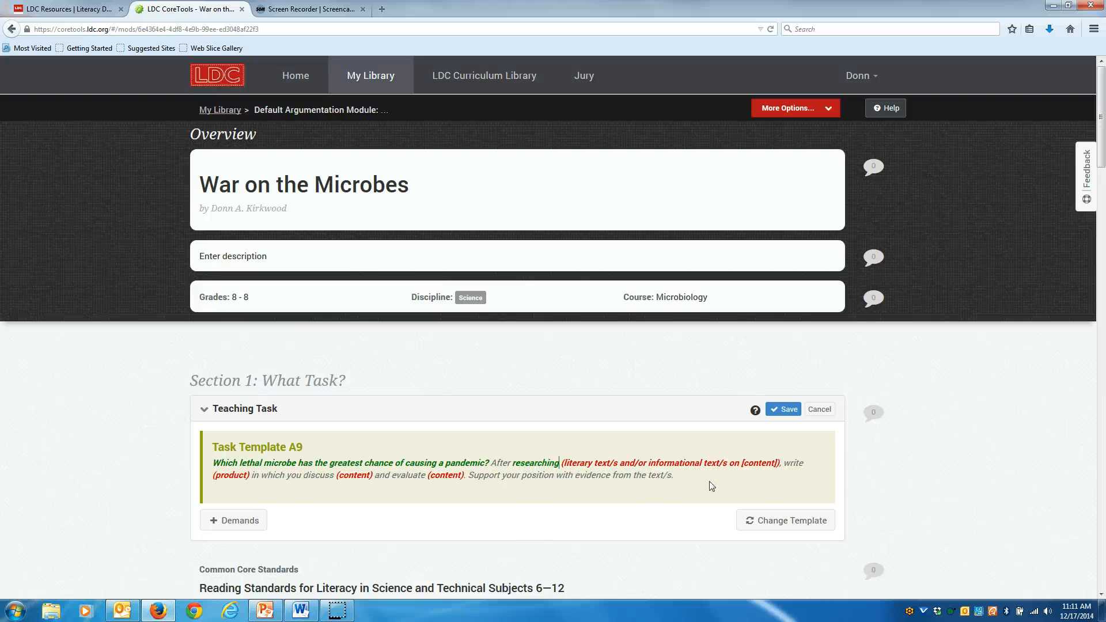
Replace the texts placeholder with "teacher selected informational texts on lethal microbes".
click(628, 467)
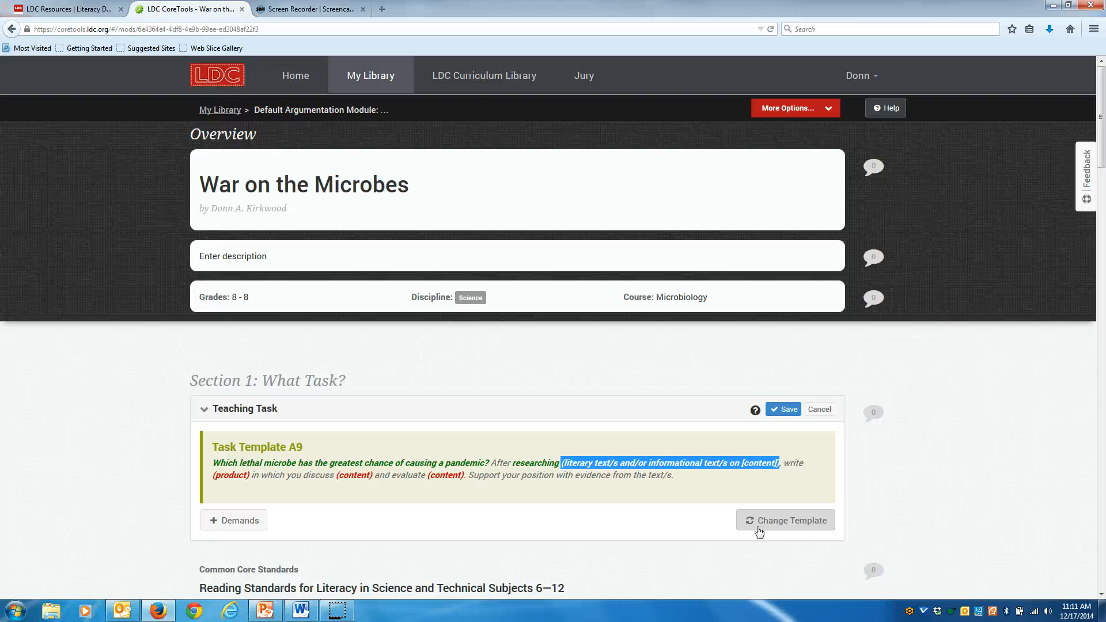
text(s, wr)
key(ctrl+z)
text(teacher selec)
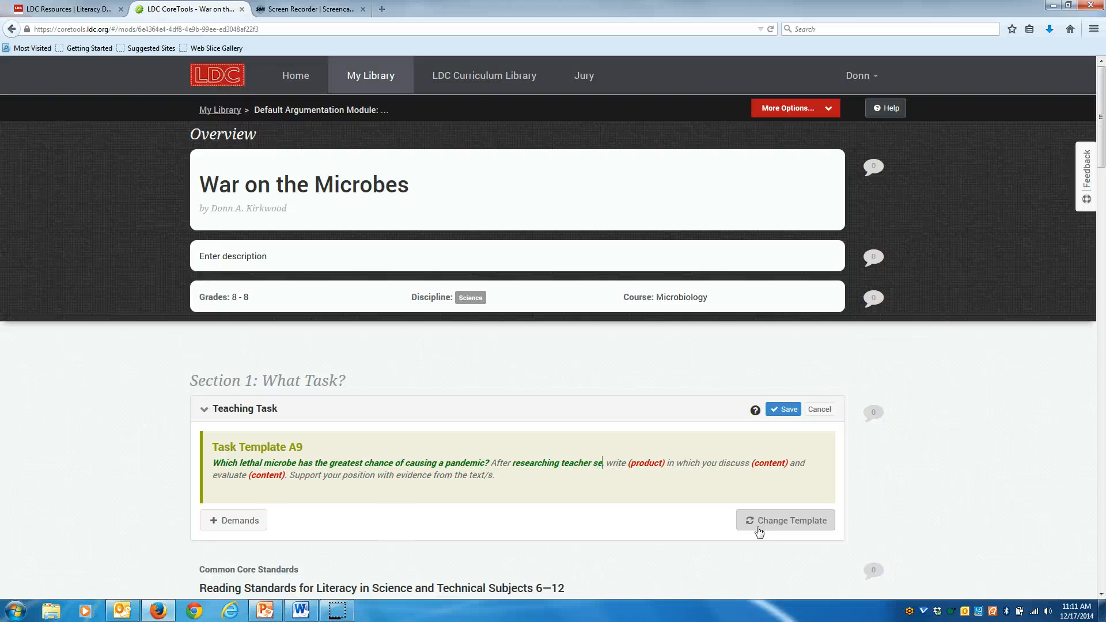
text(ted)
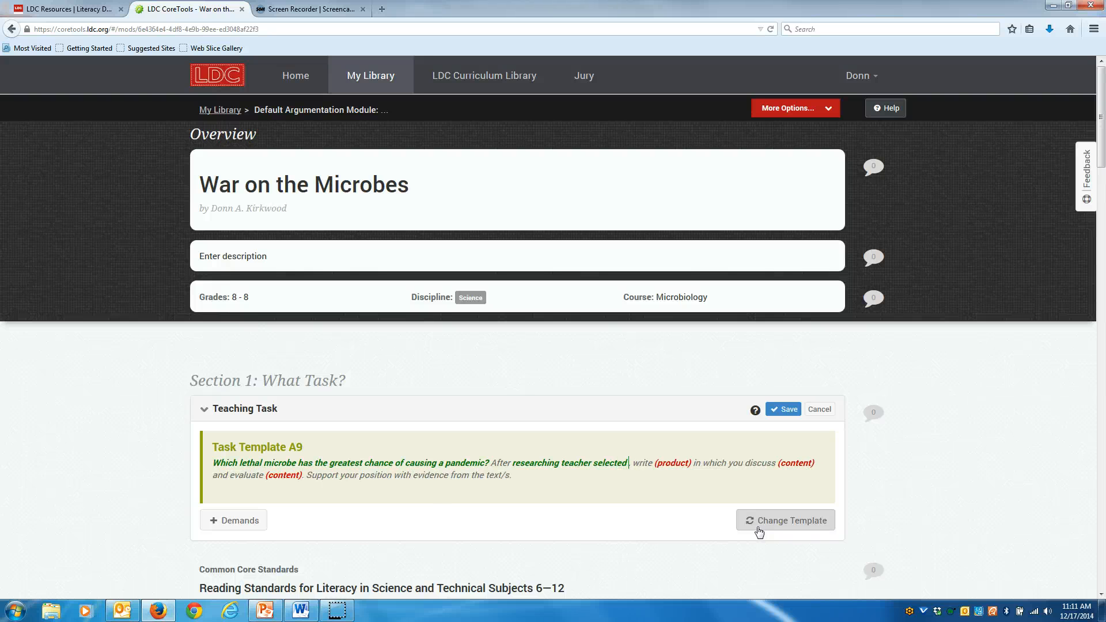
text( information)
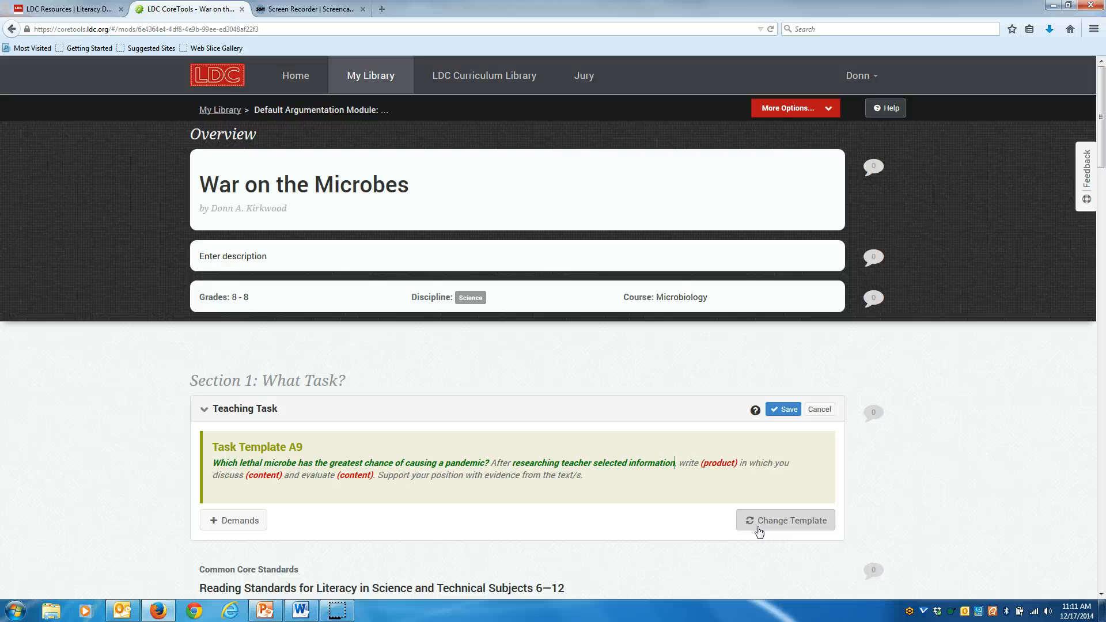
text(al)
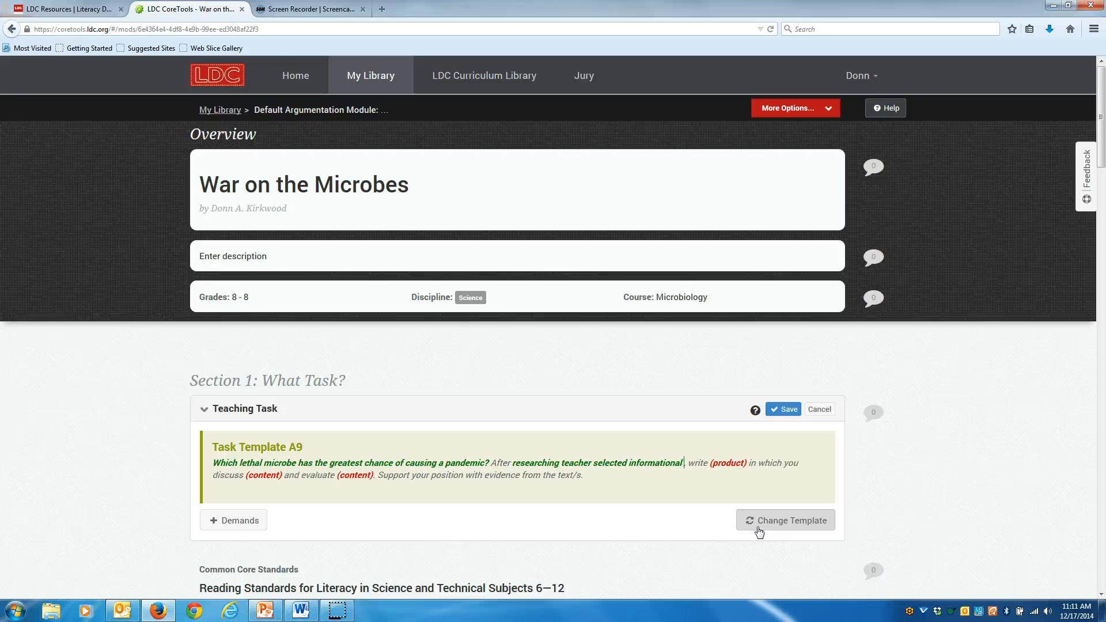
text( texts)
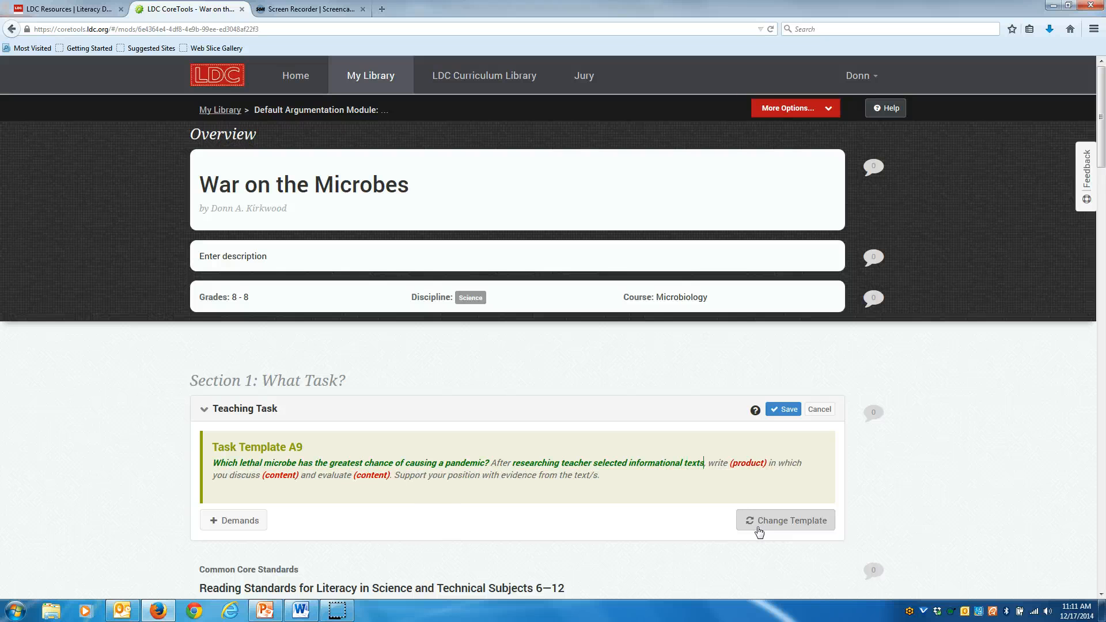
text( on letha)
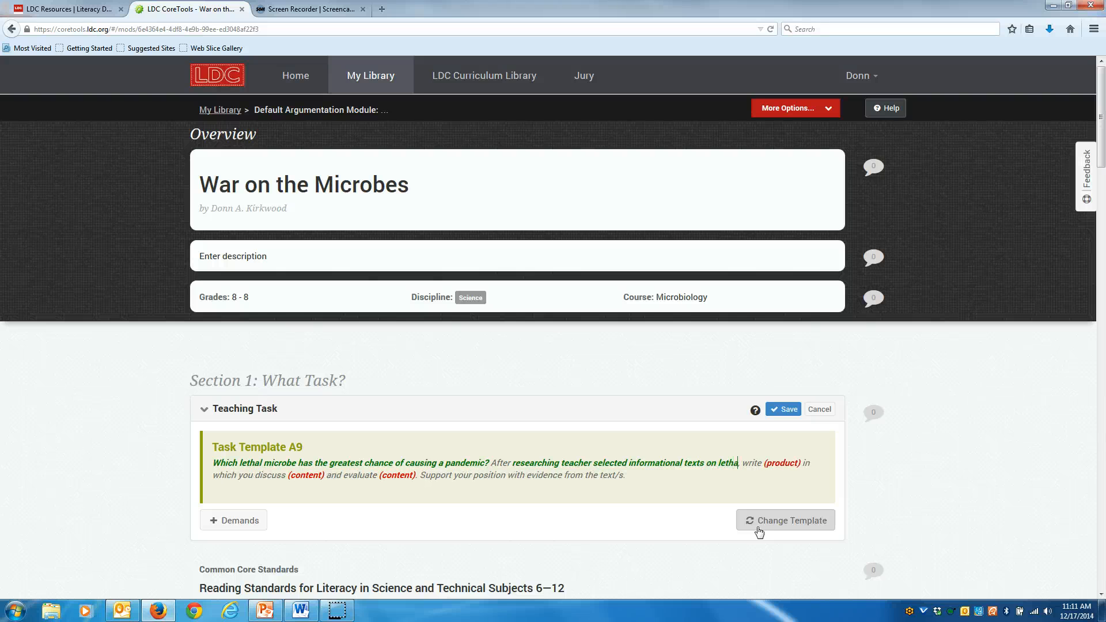
text(l microbe)
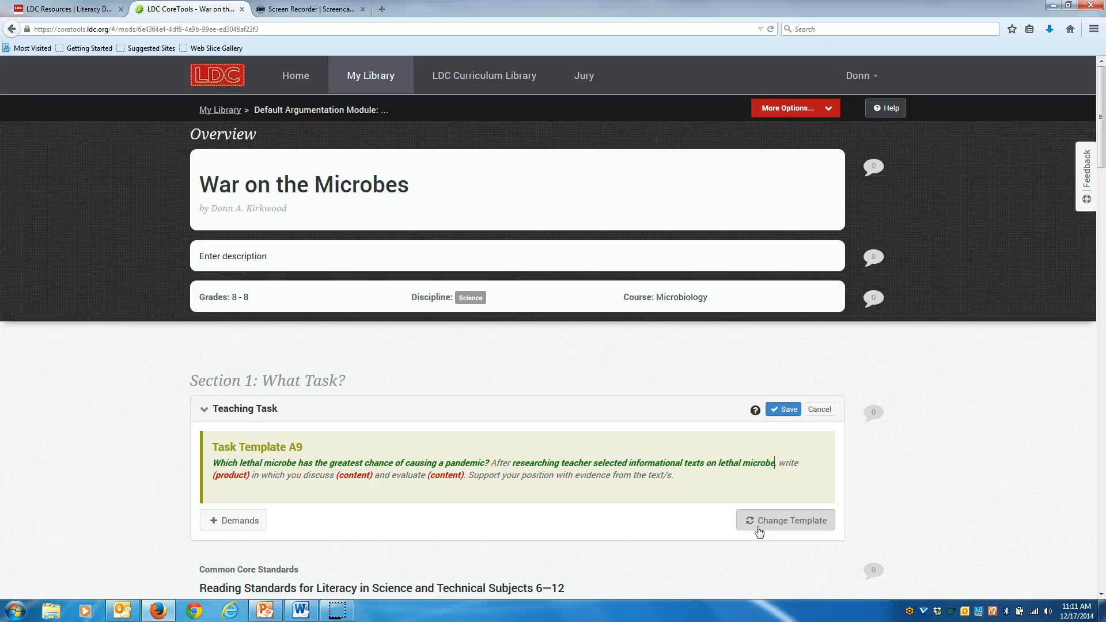
text(s)
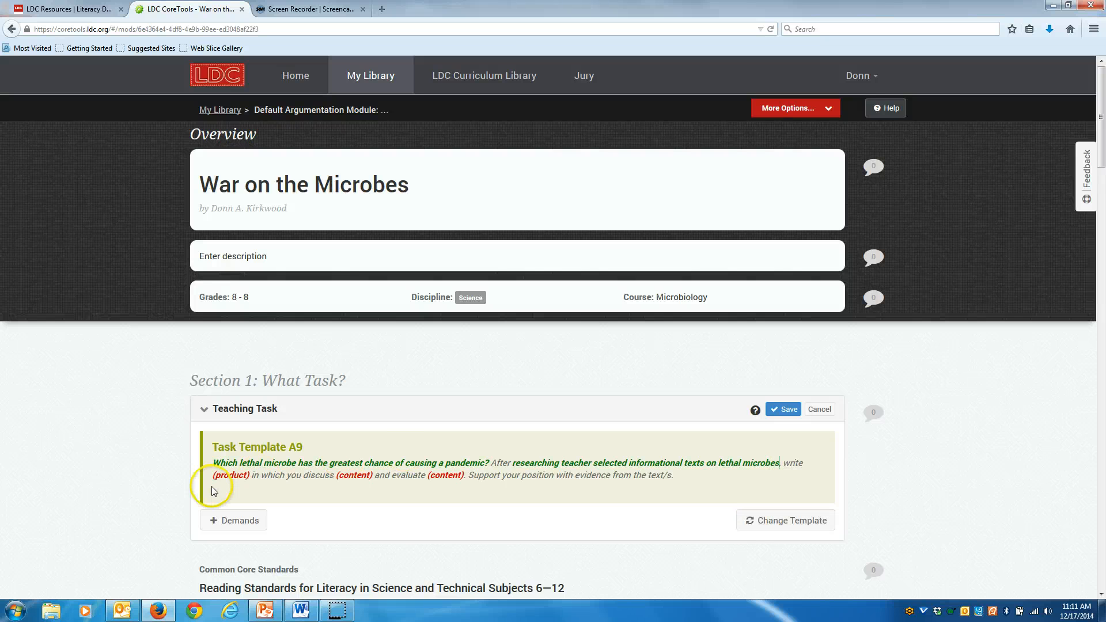
Replace the product placeholder with "argument".
double_click(230, 474)
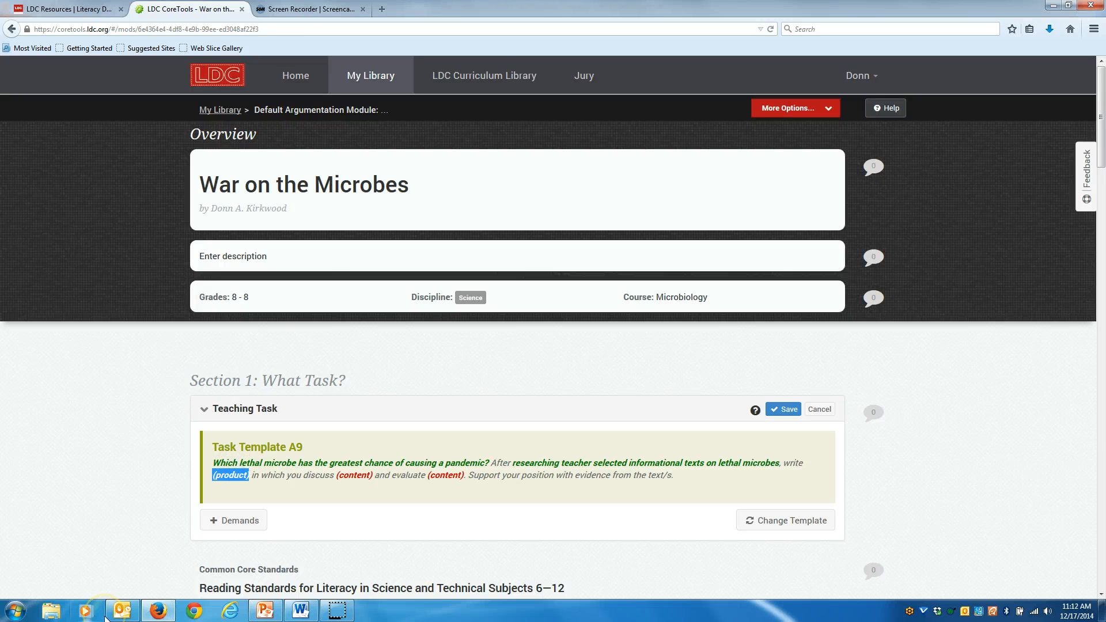
text(an)
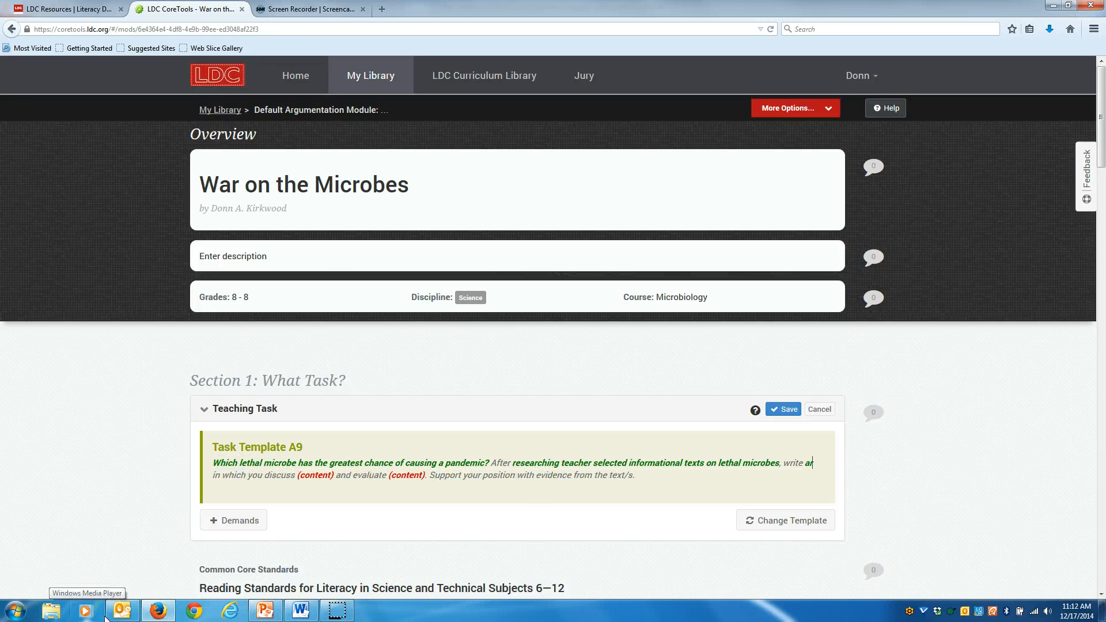
text(gument)
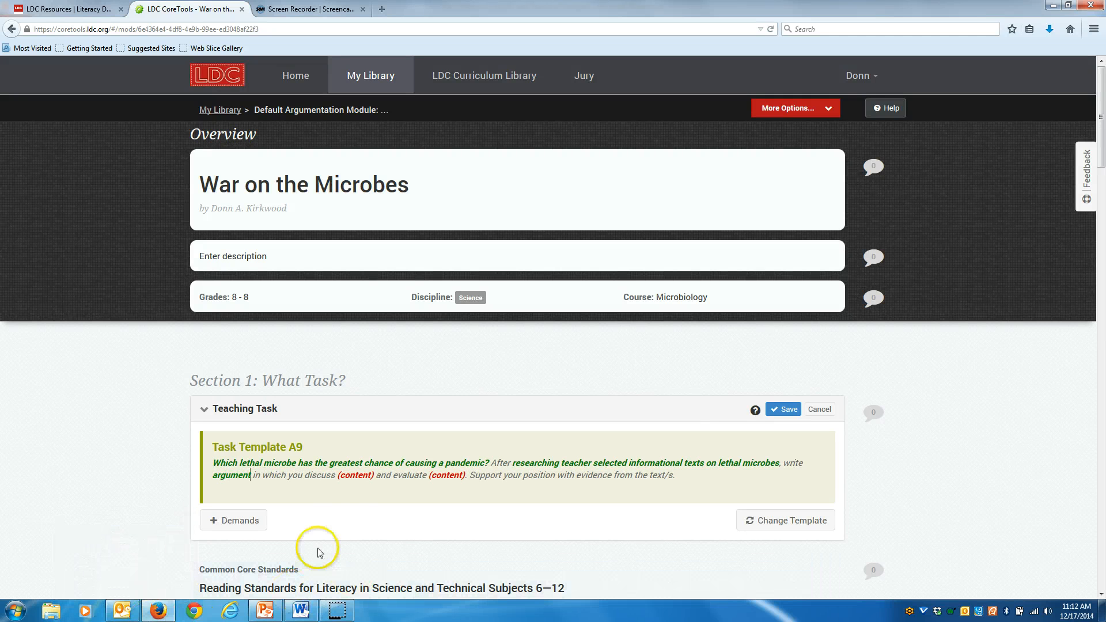
Replace the first content placeholder, after "discuss", with "the spread of infectious disease".
click(349, 474)
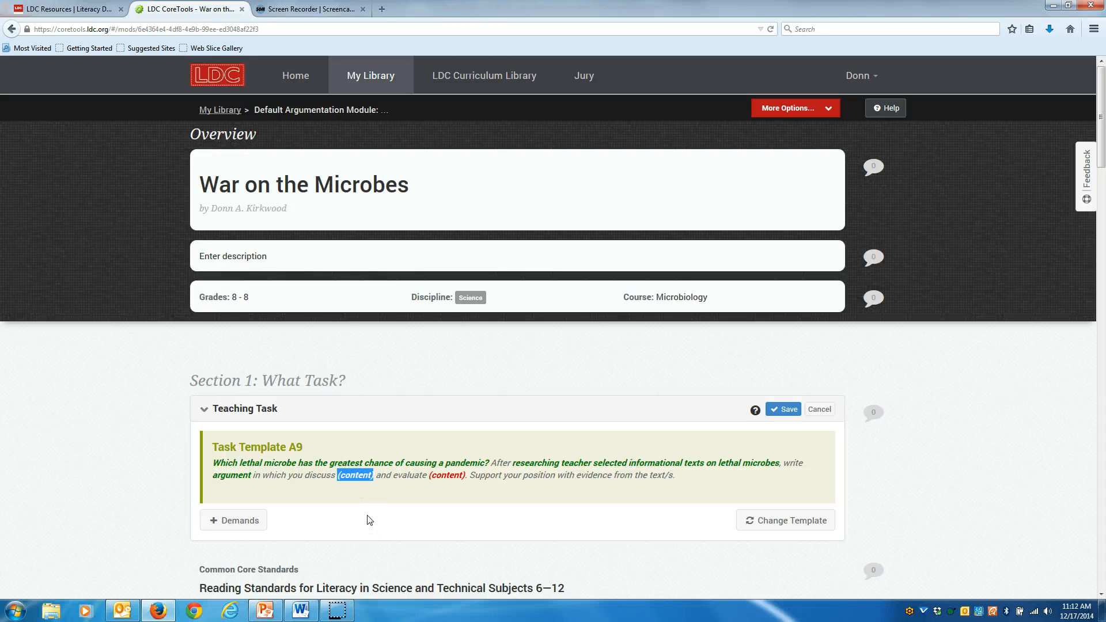
text(the sprea)
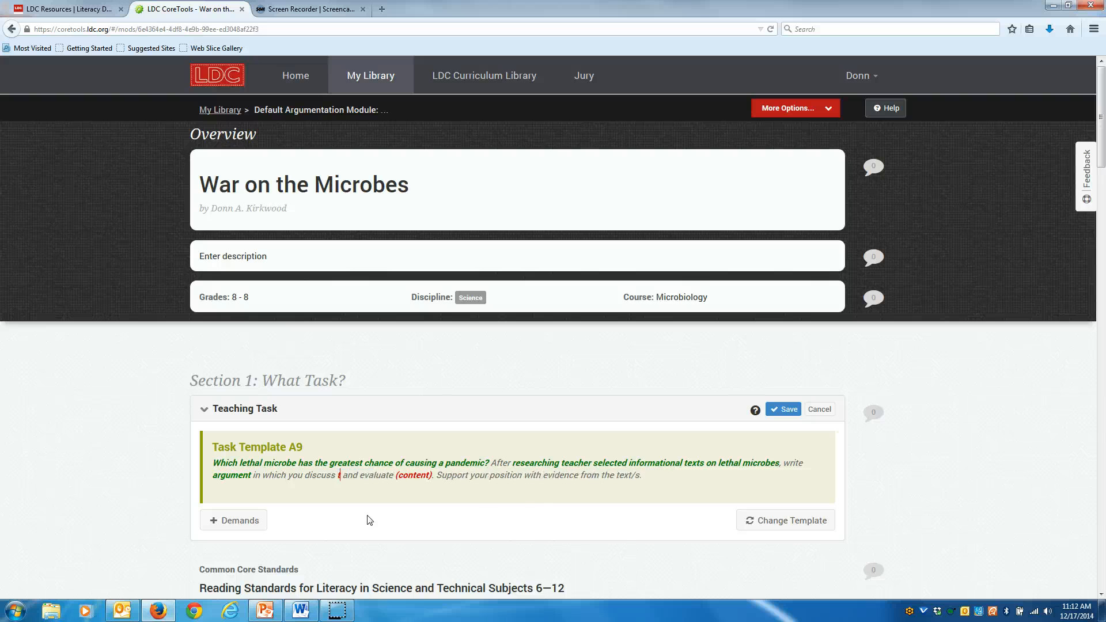
text(d)
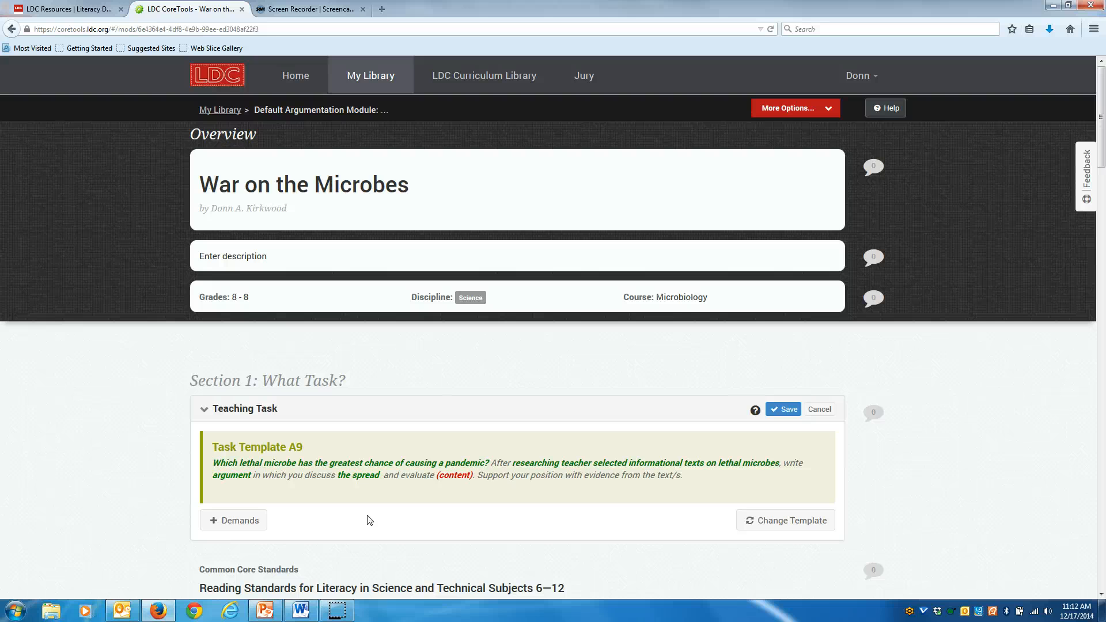
text( of in)
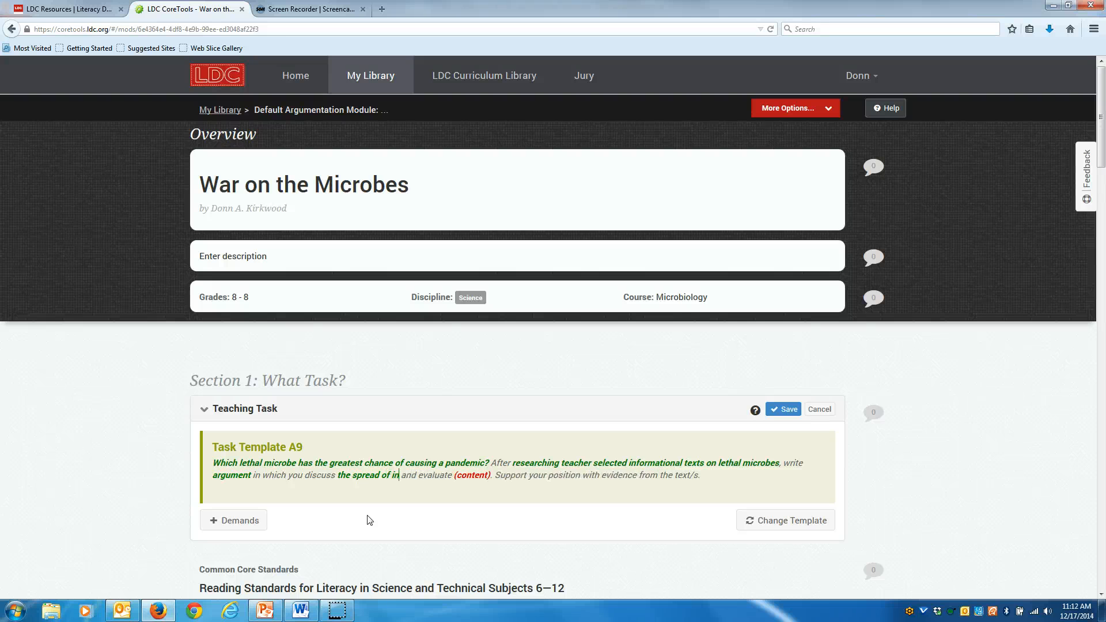
text(fectious)
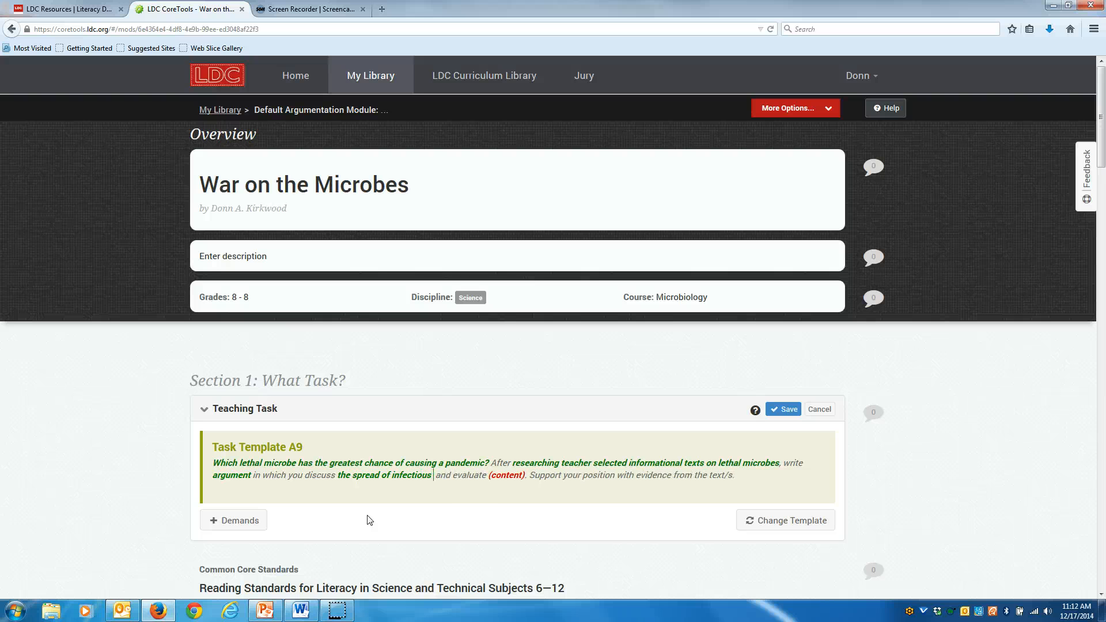
text( disease)
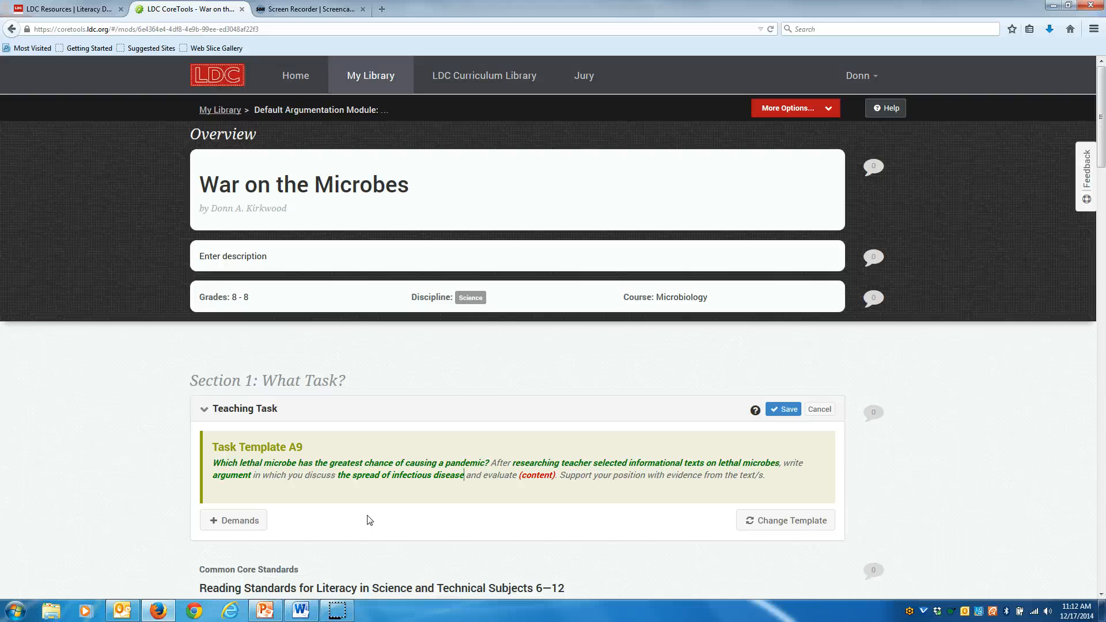
Replace the second content placeholder, after "evaluate", with "microbial characteristics necessary for a pandemic to occur".
click(538, 474)
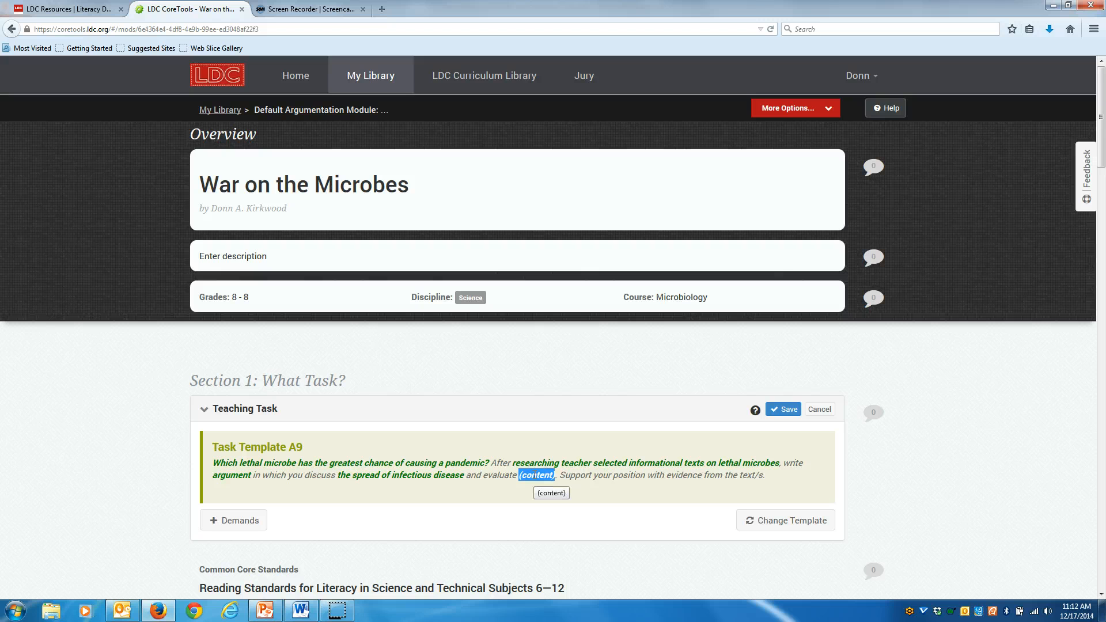
text(mic)
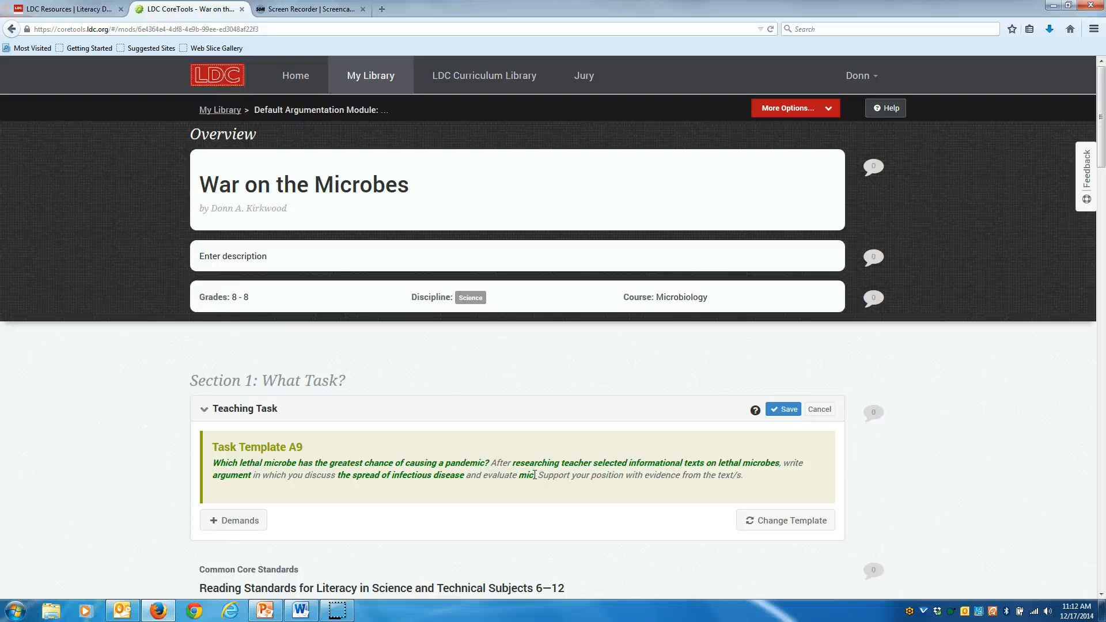
text(robi)
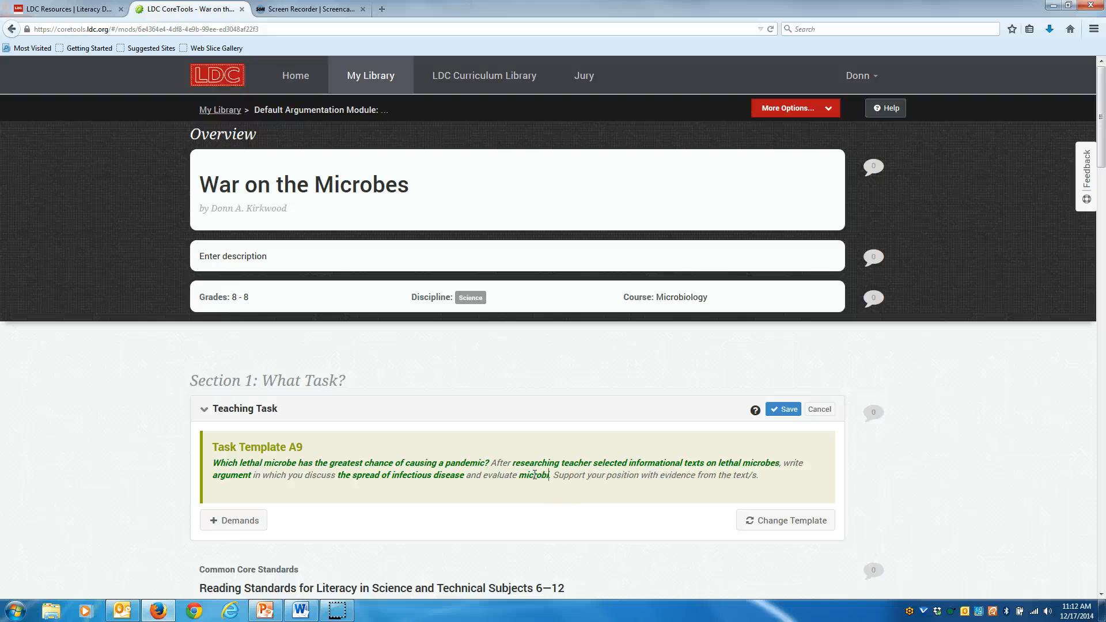
text(al characte)
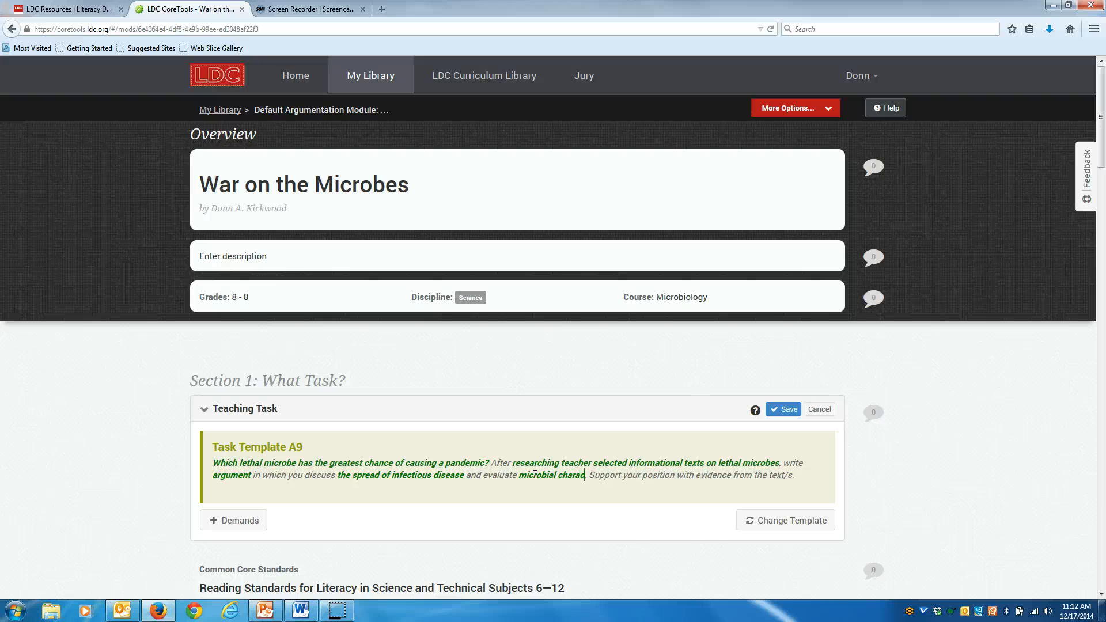
text(ristics)
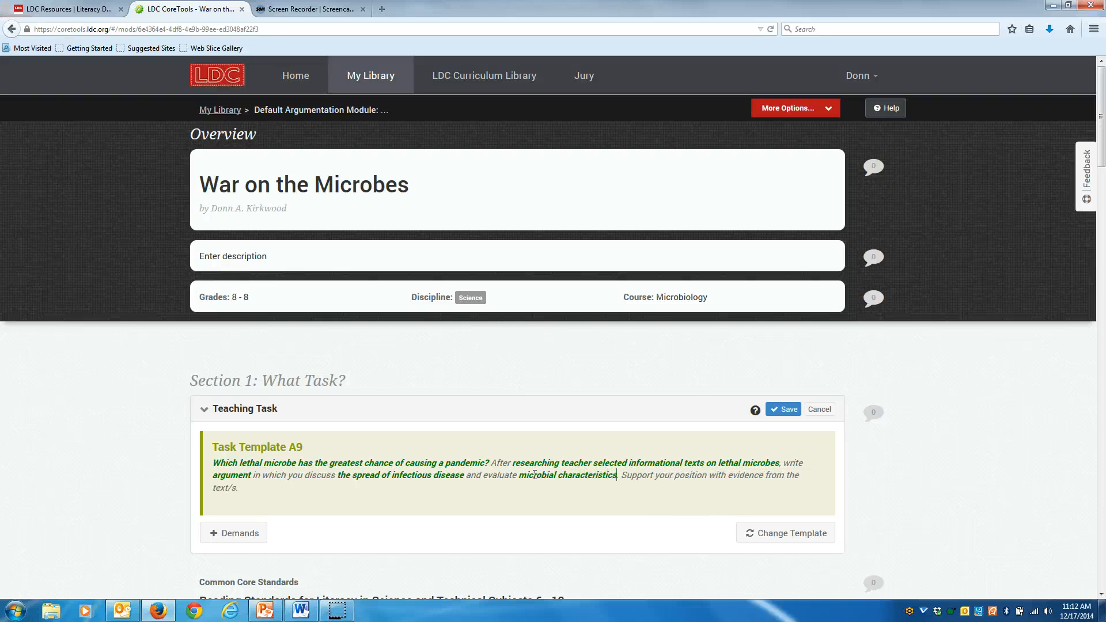
text( nec)
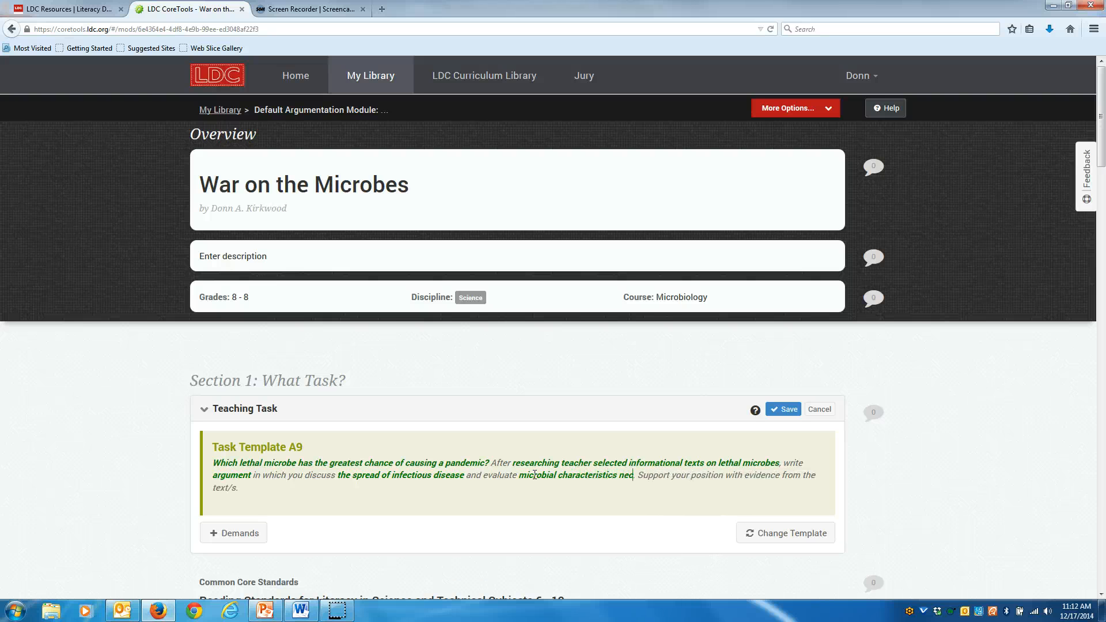
text(essar)
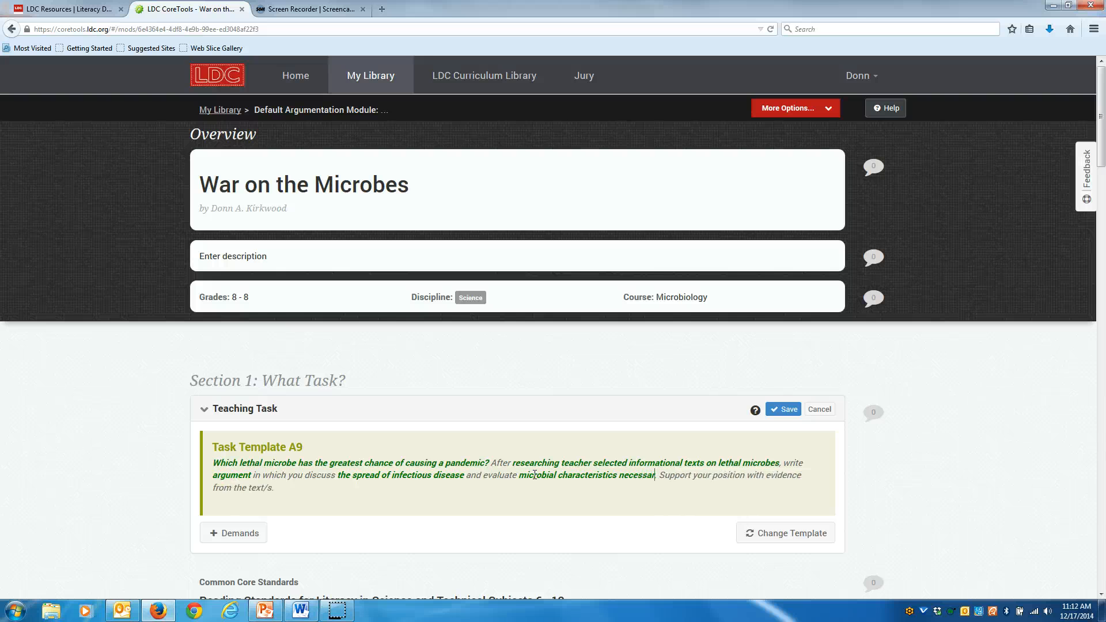
text(y)
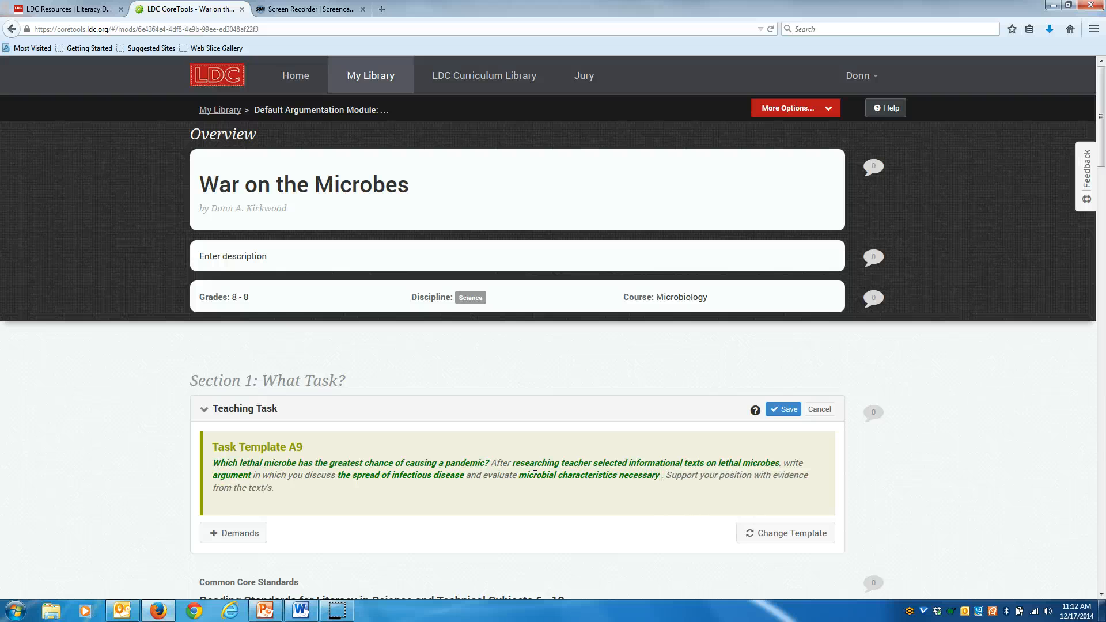
text( for a)
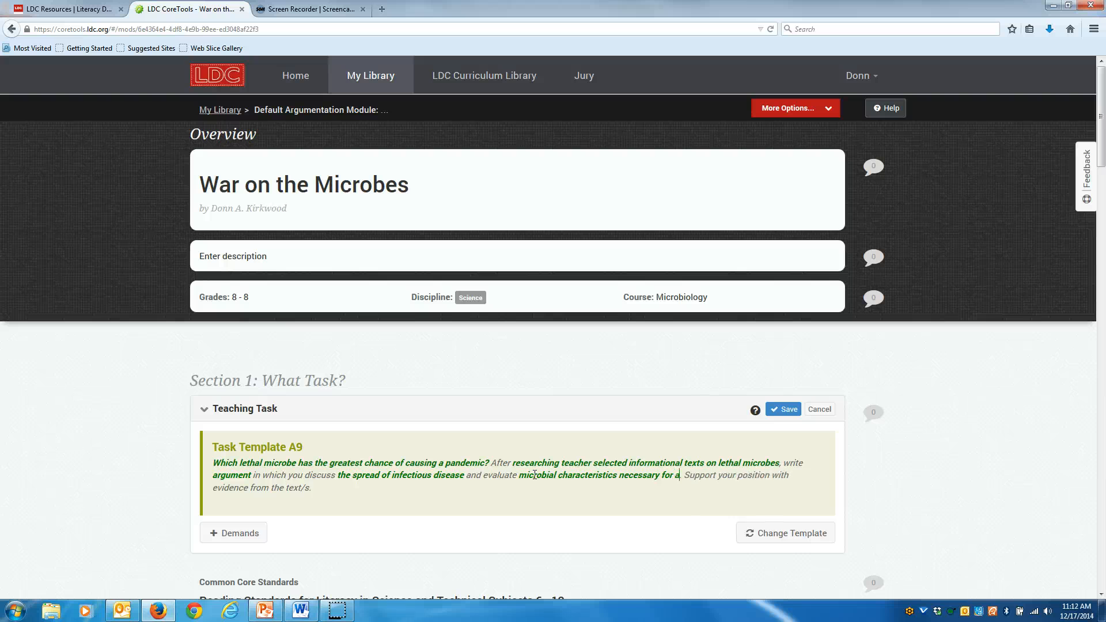
text( pandemic)
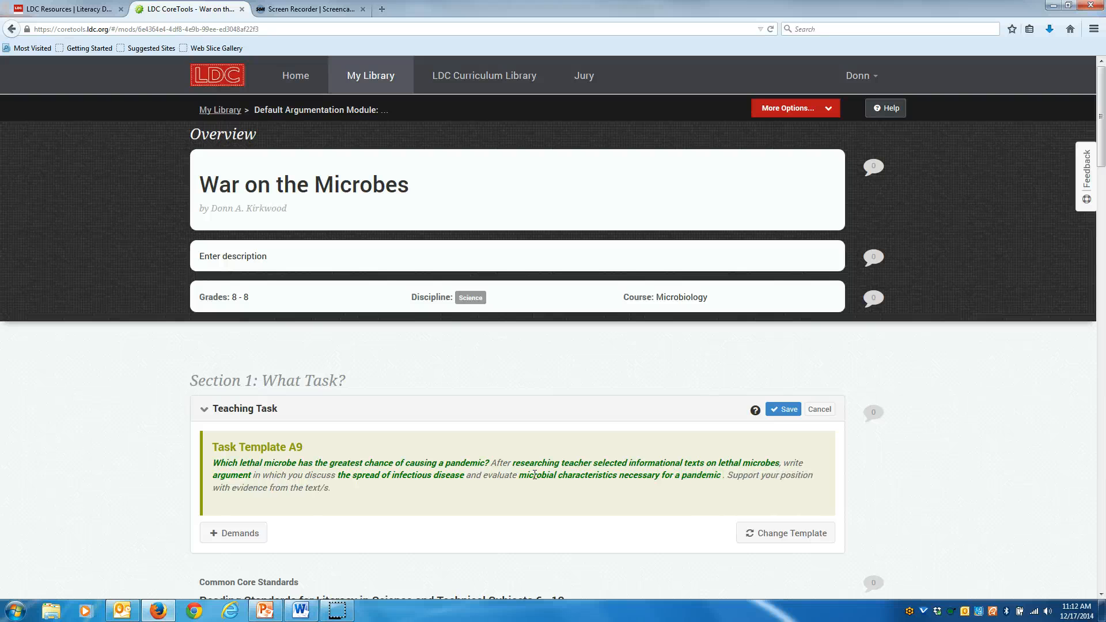
text( to occur)
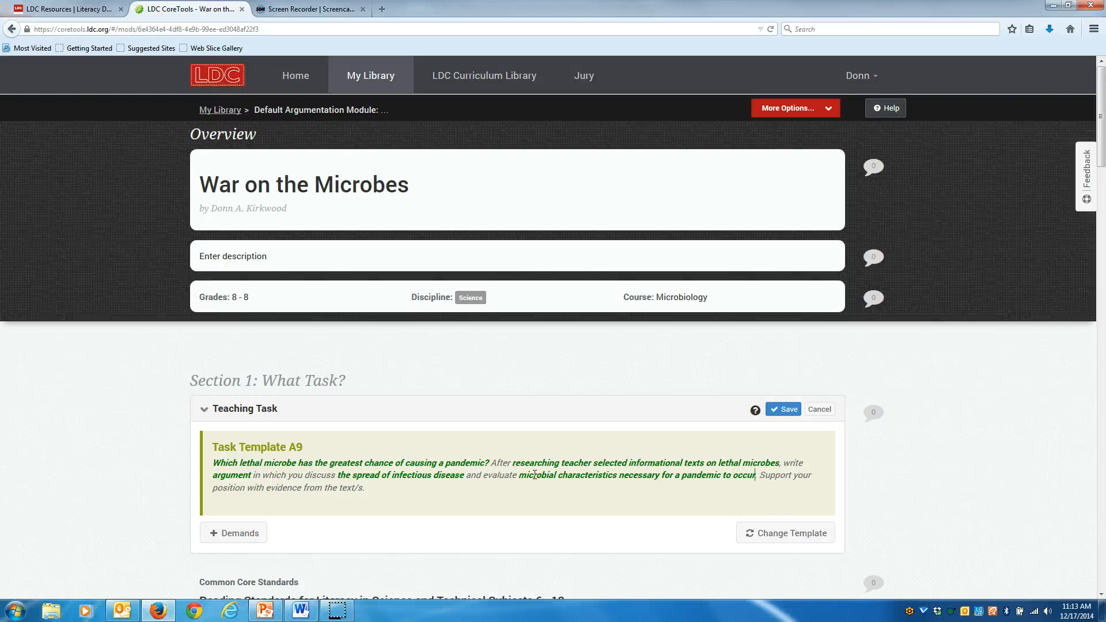
Add the demand "Be sure to acknowledge competing views." to the teaching task and save the task.
click(473, 476)
click(795, 413)
click(239, 533)
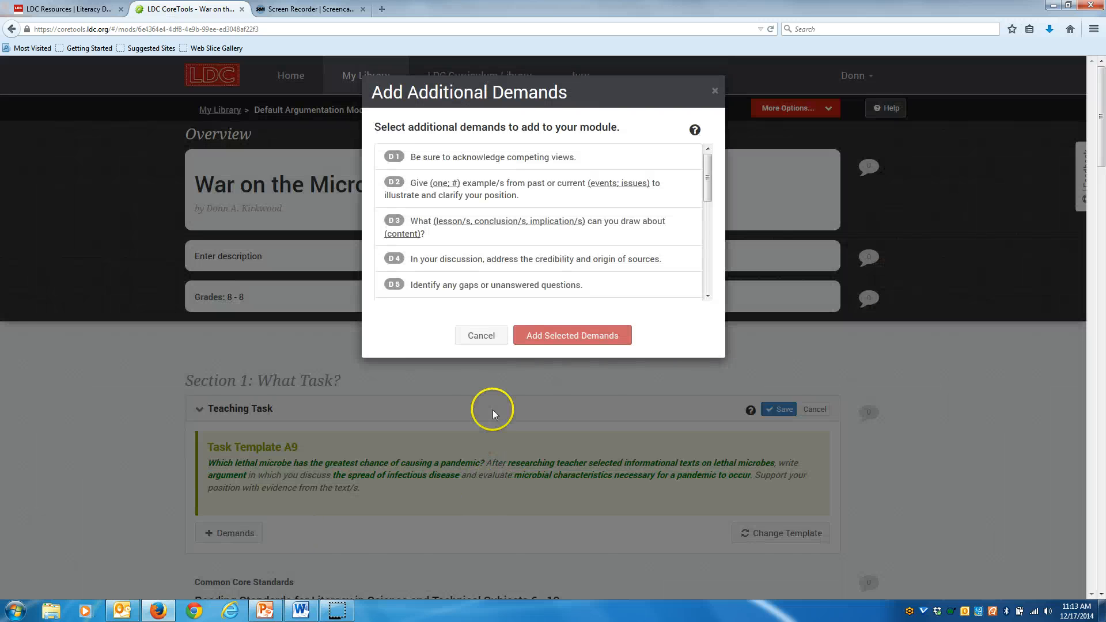
click(523, 169)
click(600, 335)
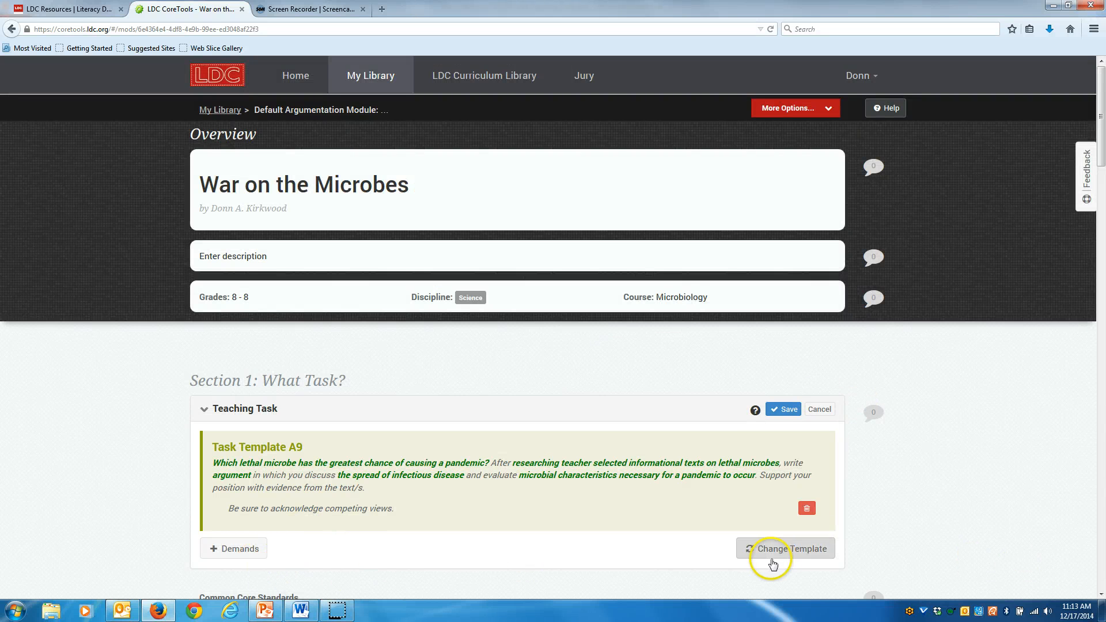
click(790, 410)
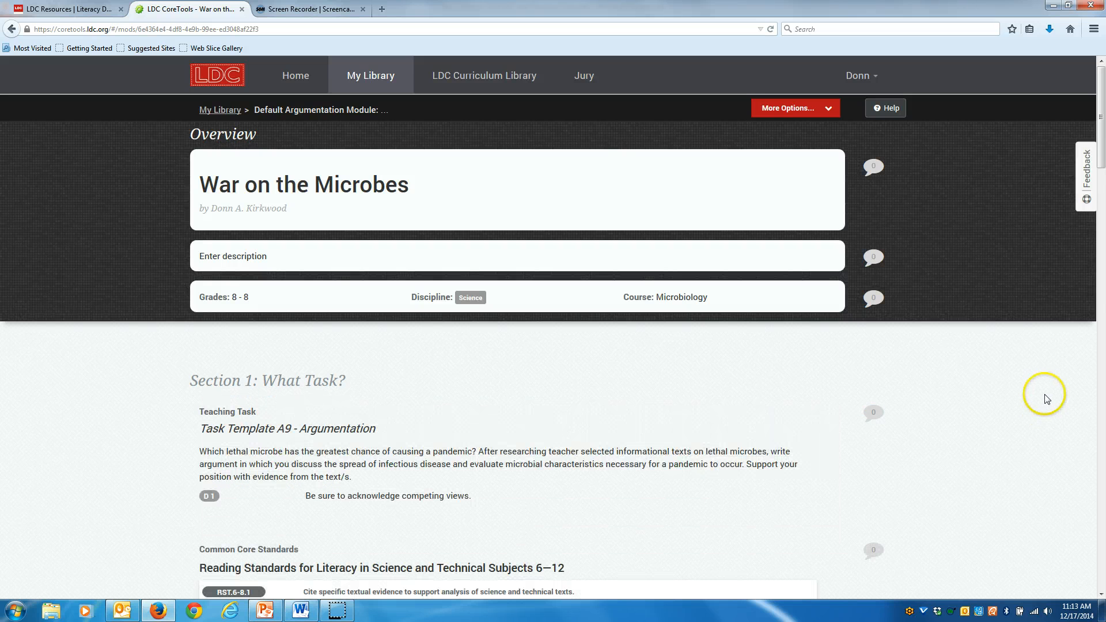
Review the Common Core reading and writing standards listed for the module.
scroll(1047, 399, down, 5)
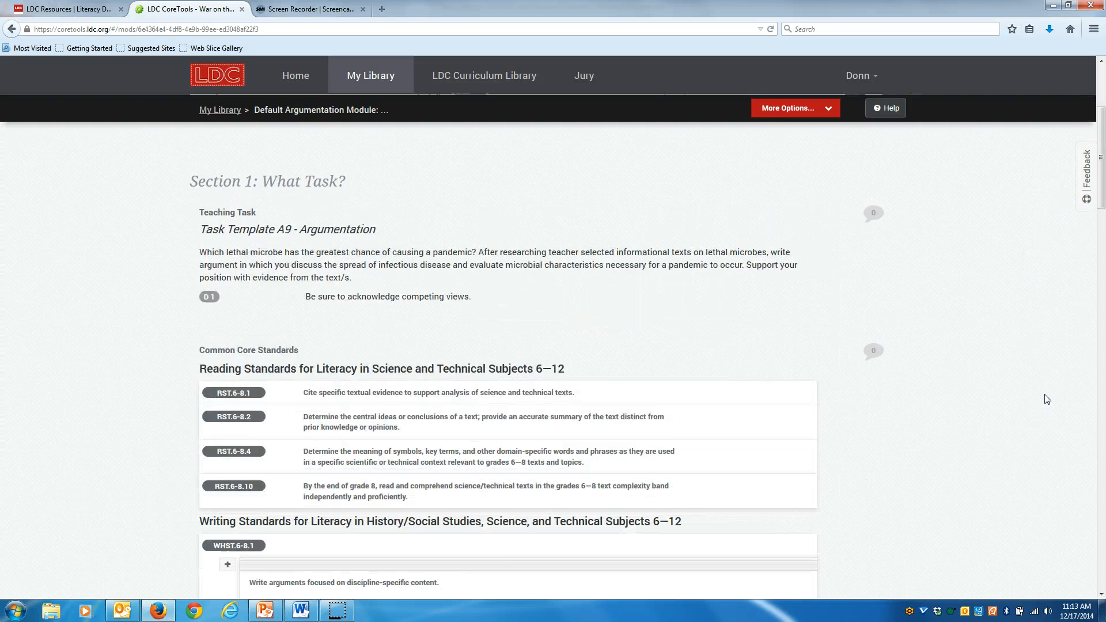
scroll(1047, 399, up, 1)
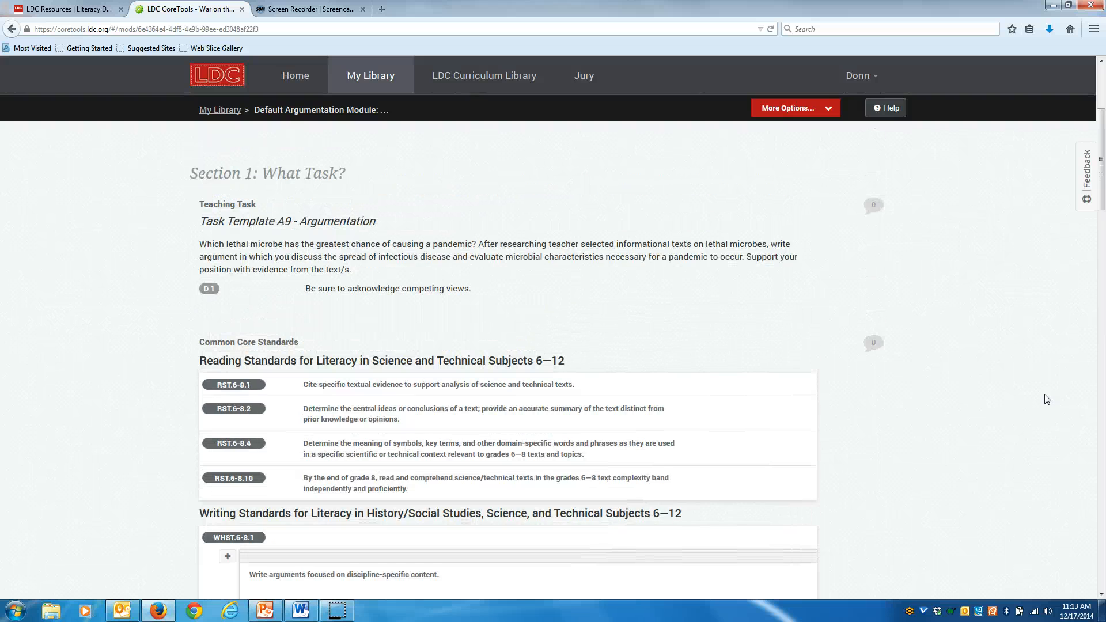
scroll(1047, 399, down, 1)
click(1000, 289)
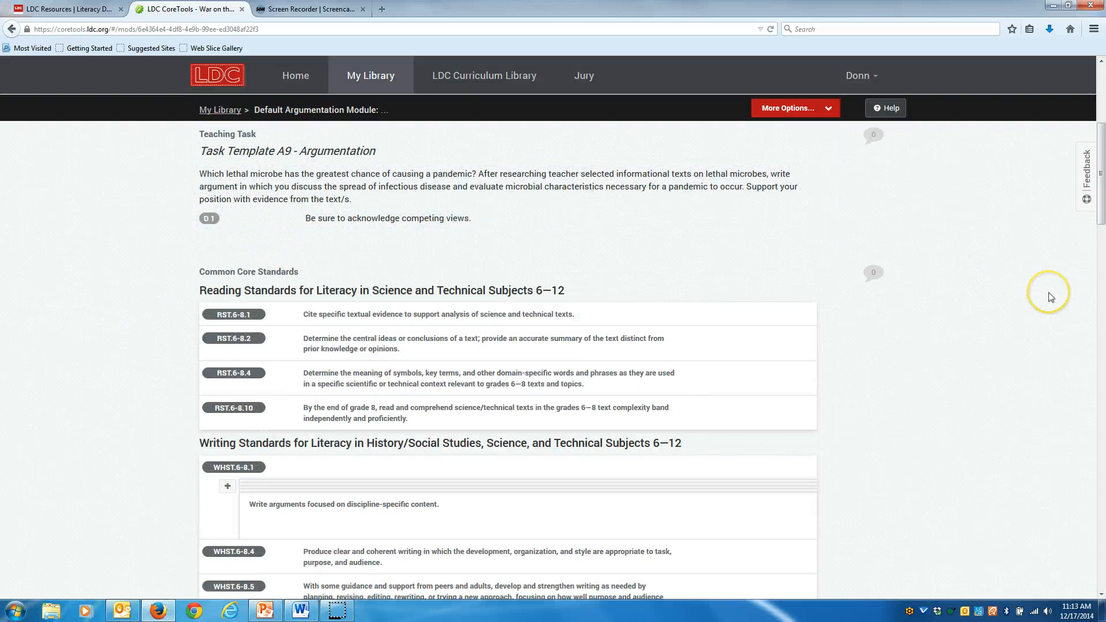
scroll(1049, 294, down, 2)
scroll(1049, 291, up, 1)
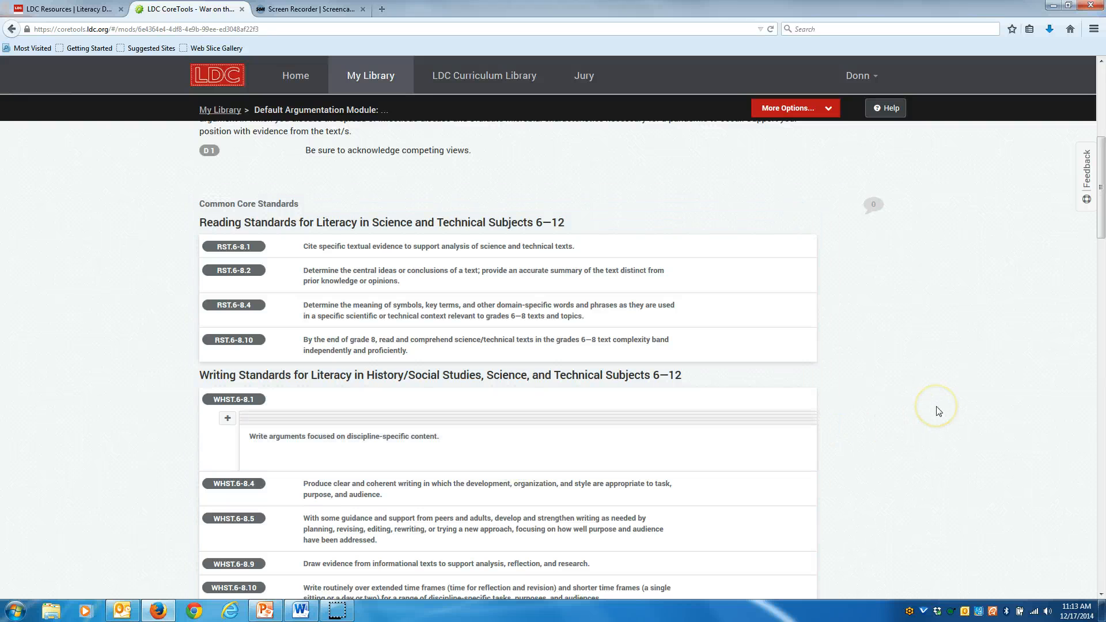
scroll(940, 410, down, 2)
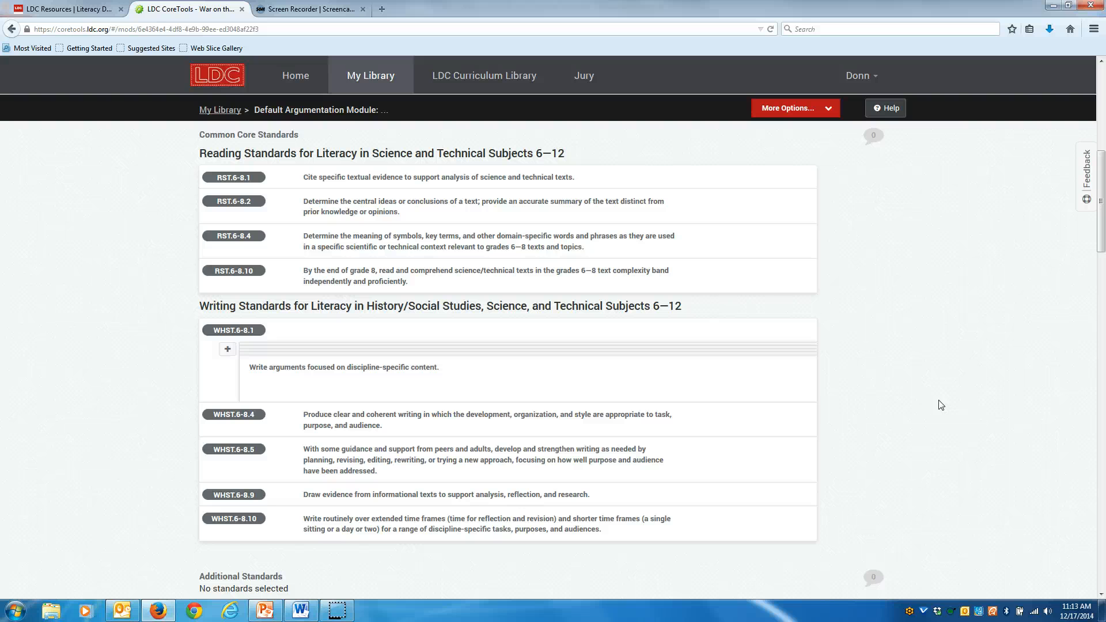
click(925, 397)
click(906, 396)
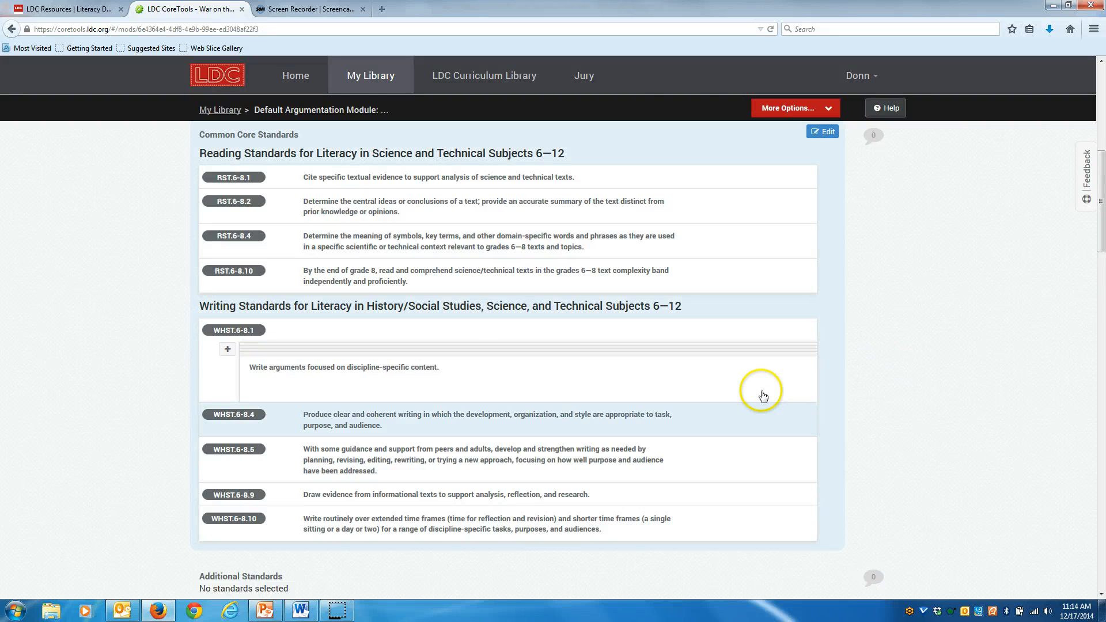
scroll(760, 394, down, 5)
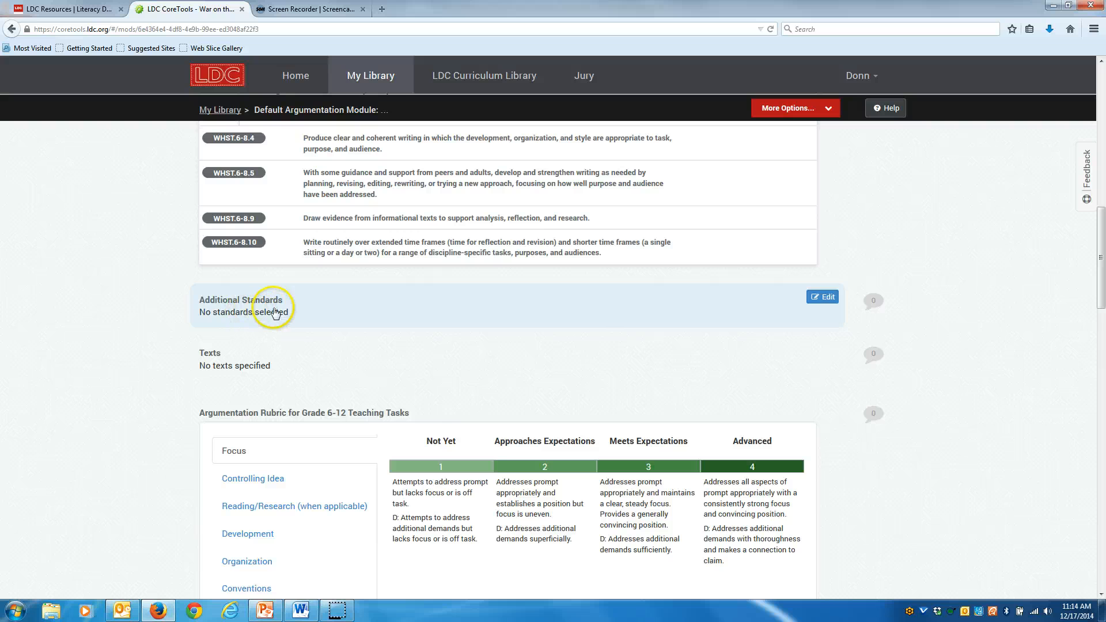
Open the additional standards editor and set the jurisdiction filter to North Carolina.
click(828, 297)
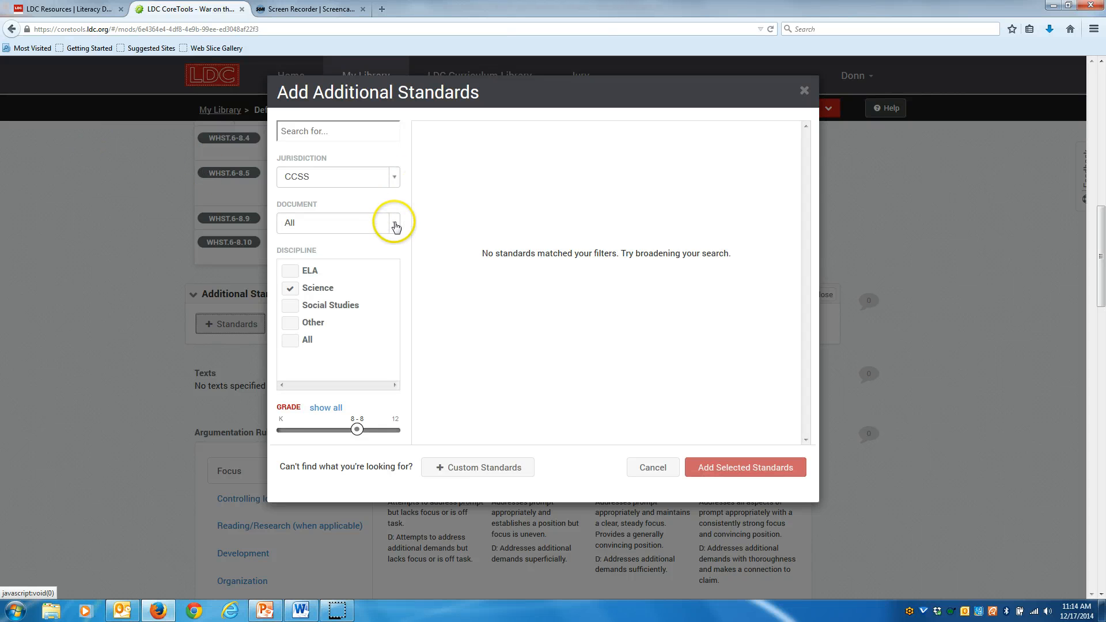
click(393, 176)
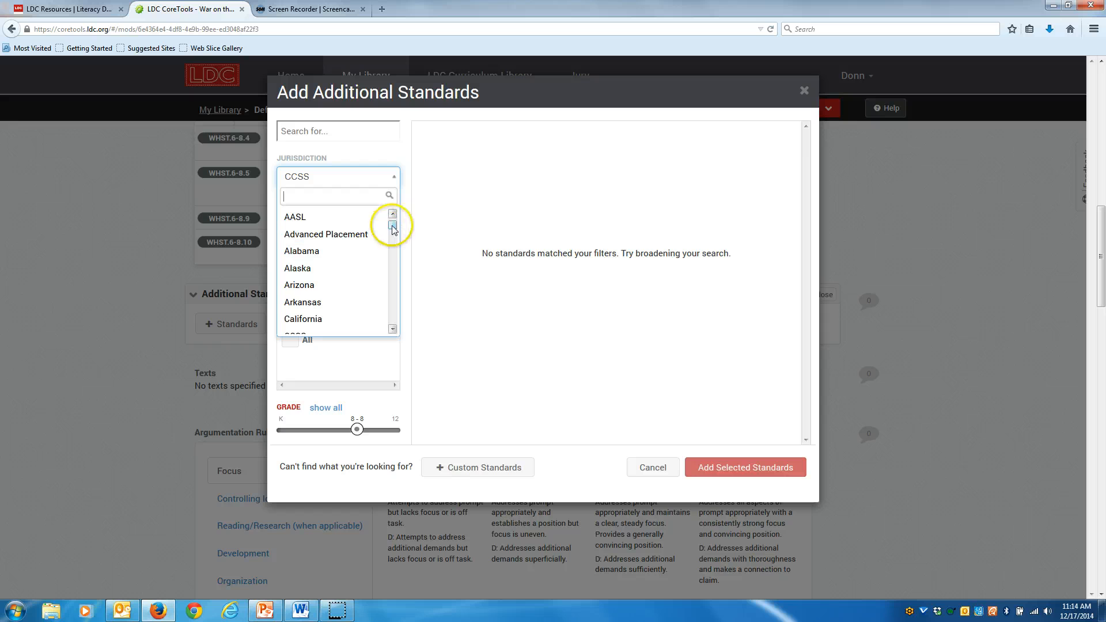
drag(394, 229, 391, 291)
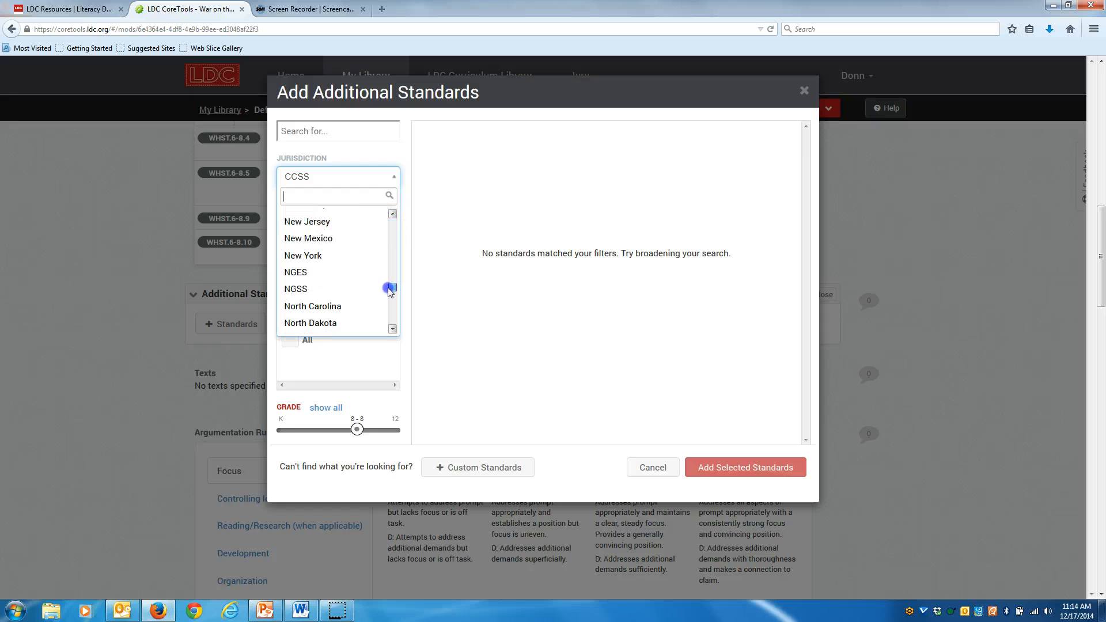
click(321, 307)
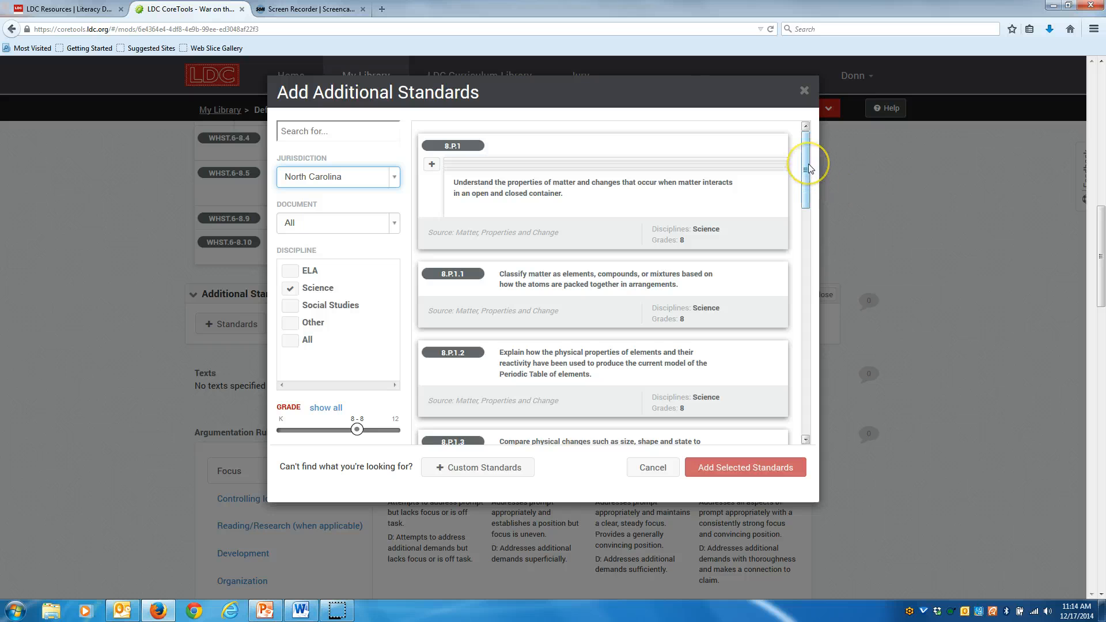
Add the North Carolina science standards 8.L.1.1 and 8.L.1.2 to the module's additional standards.
drag(808, 167, 810, 408)
click(604, 419)
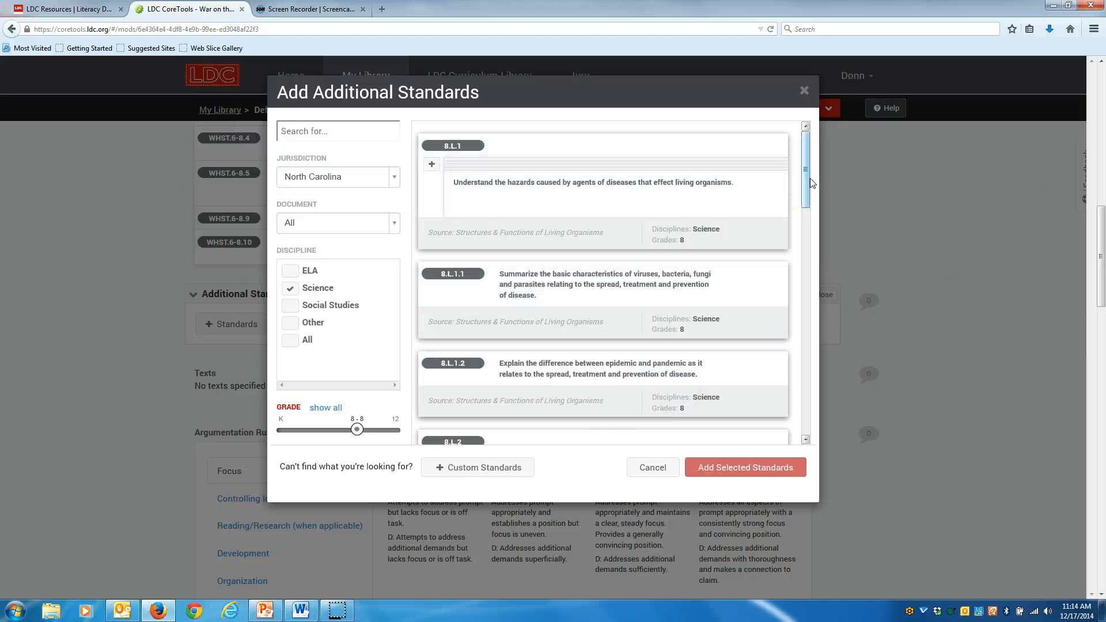
mouse_move(565, 290)
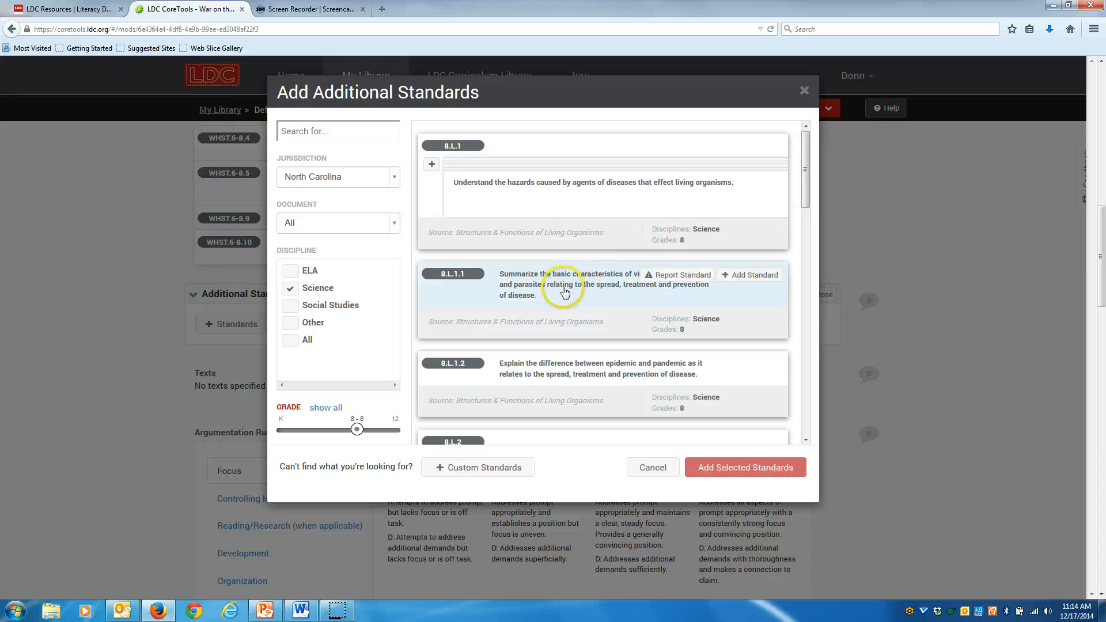
click(755, 276)
mouse_move(655, 363)
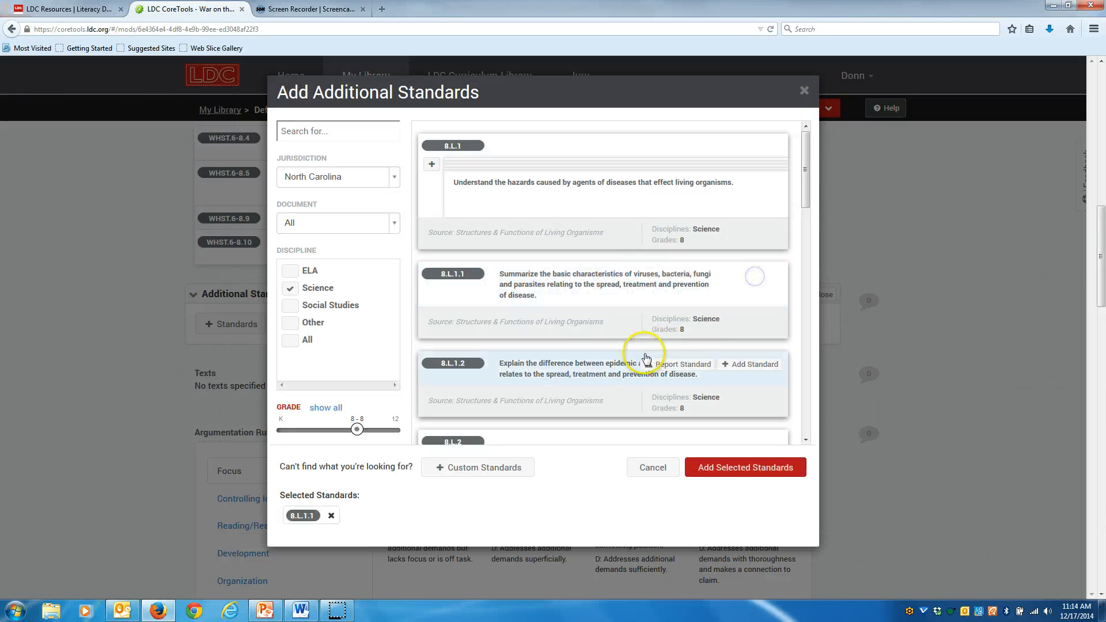
click(756, 364)
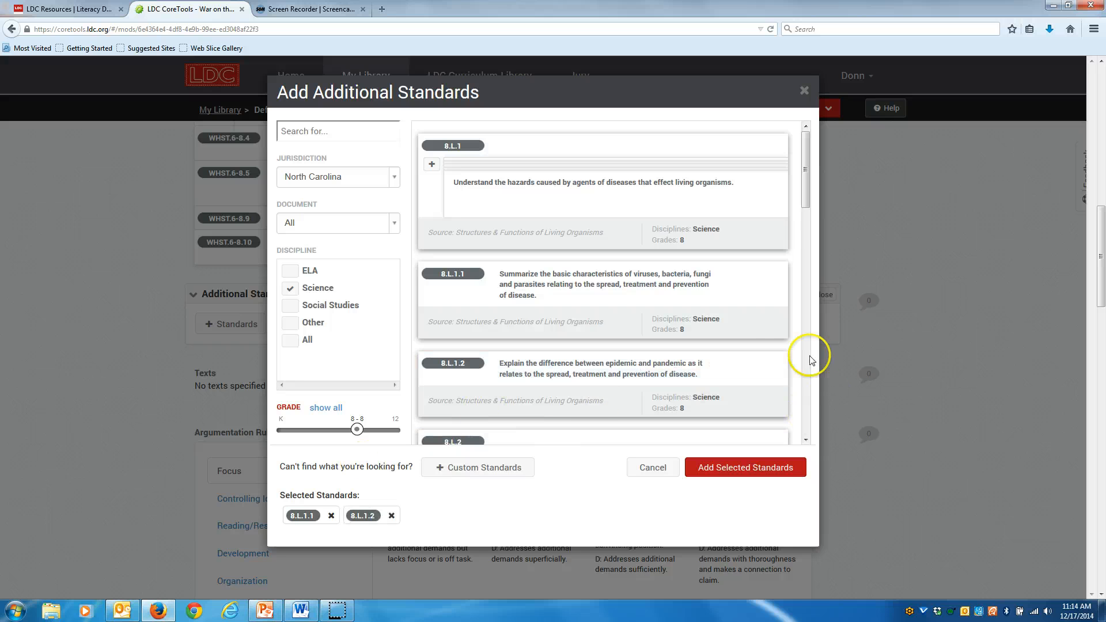
mouse_move(773, 334)
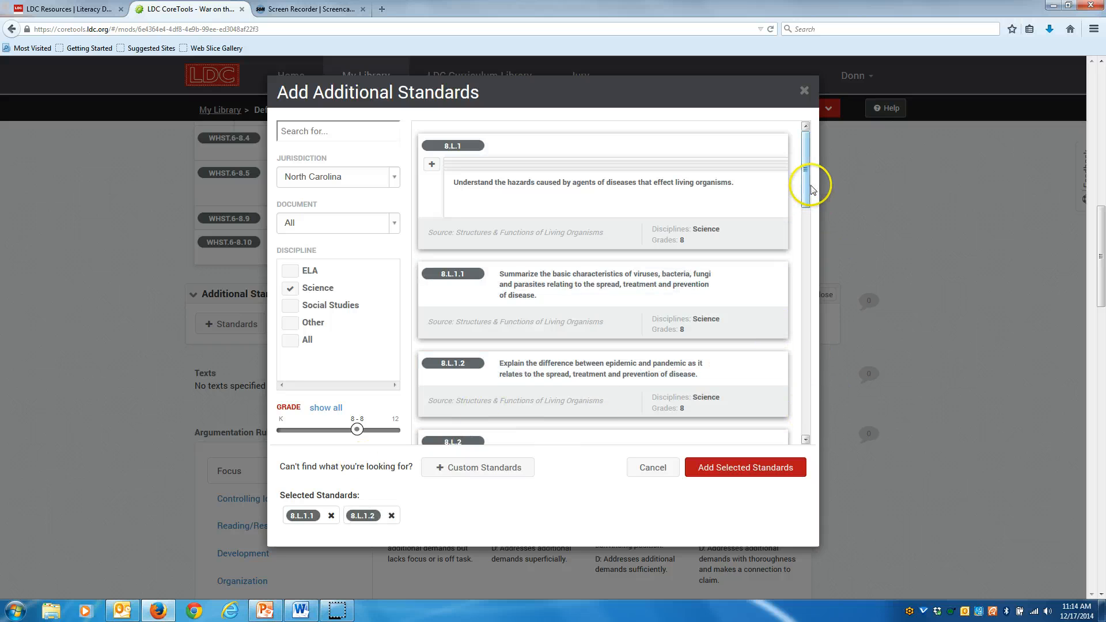
drag(807, 185, 801, 224)
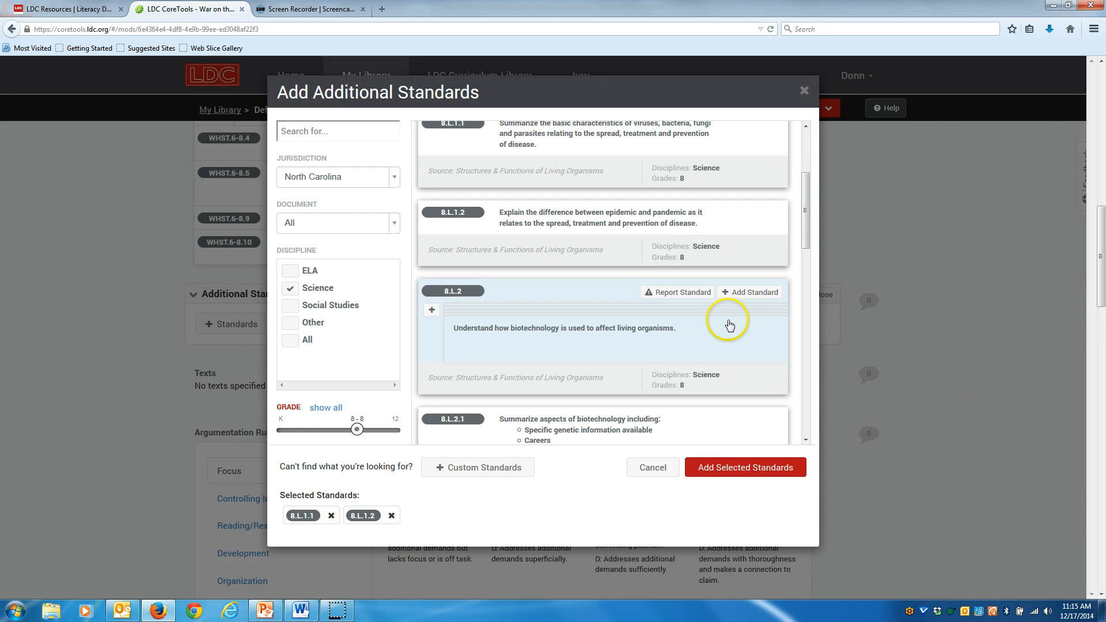
click(712, 468)
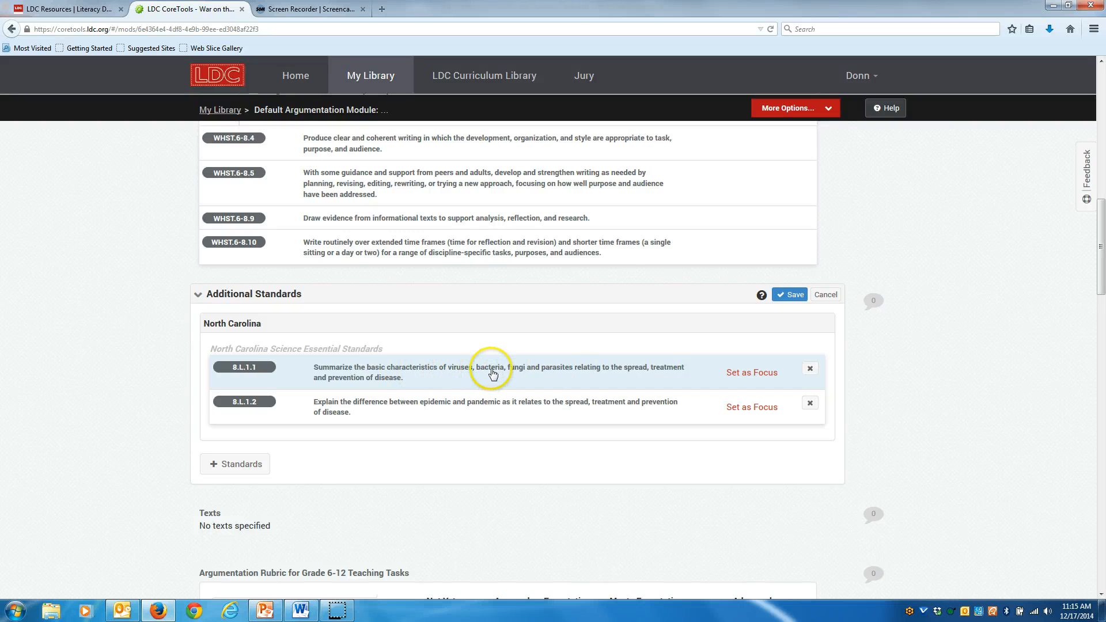
Set standard 8.L.1.1 as the focus standard.
click(761, 374)
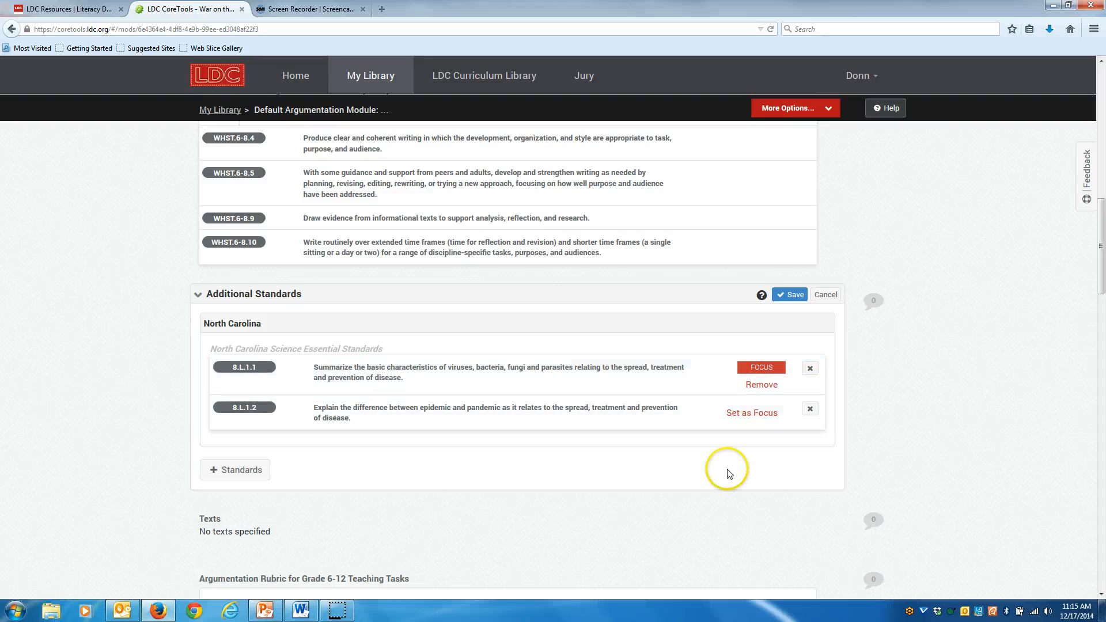
scroll(728, 478, down, 3)
scroll(729, 482, down, 2)
mouse_move(208, 383)
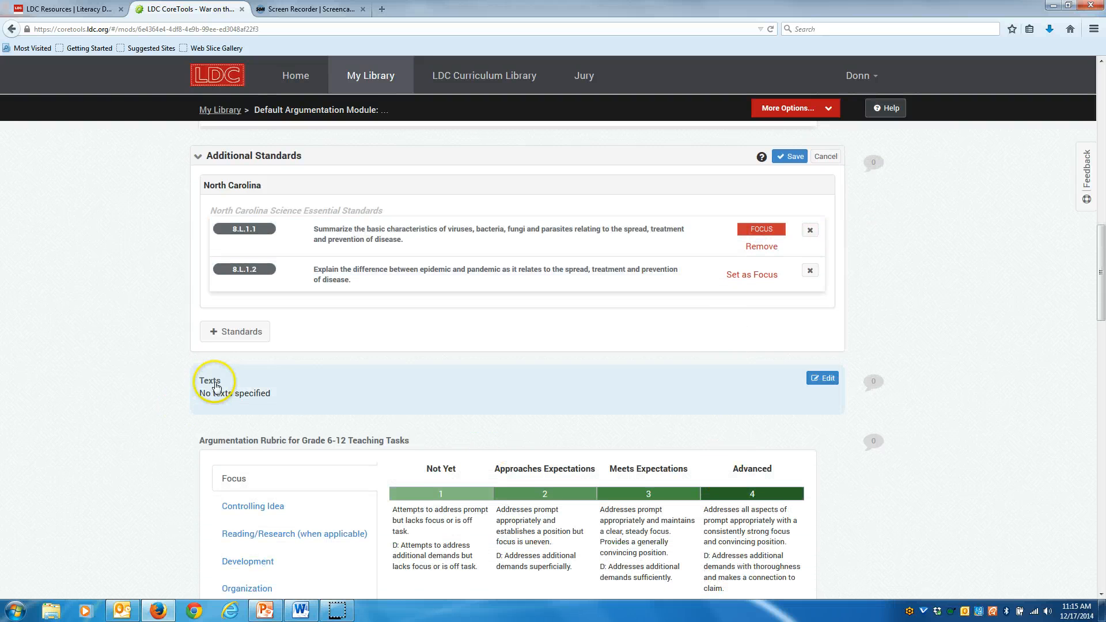
Open the Texts editor and look through the Add Attachment options for file, link and offline resource, then close the dialog.
click(828, 380)
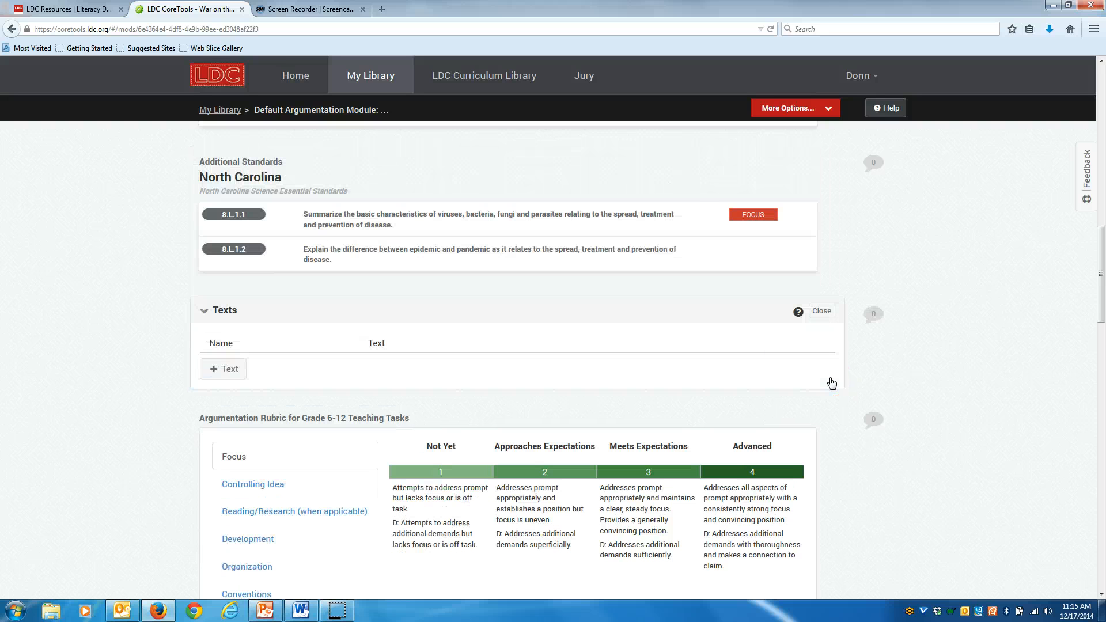
click(219, 371)
click(220, 372)
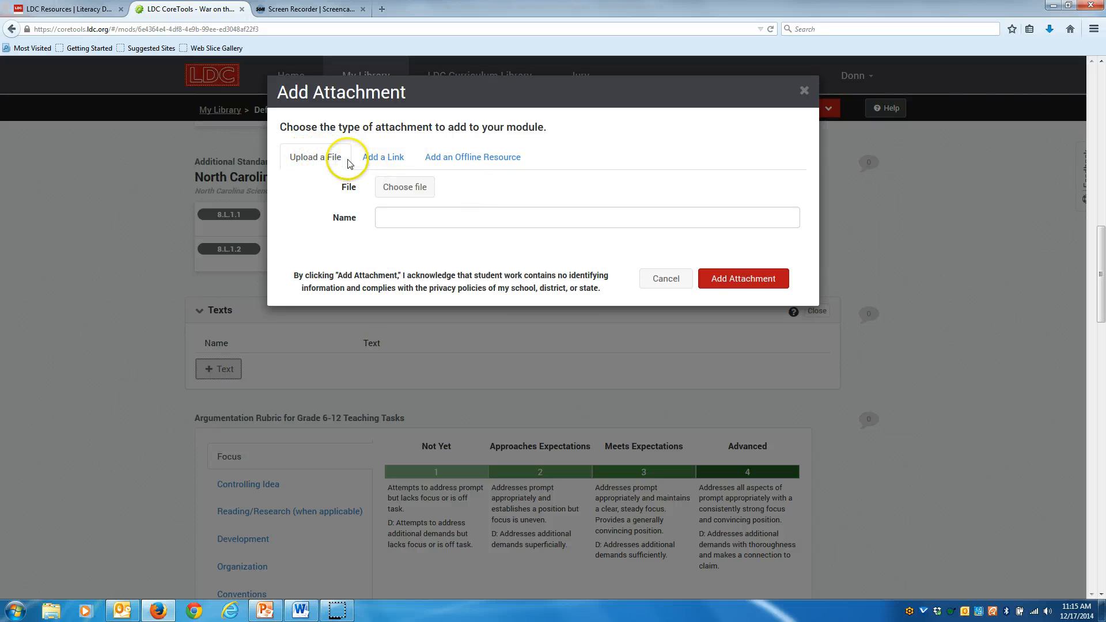
click(382, 156)
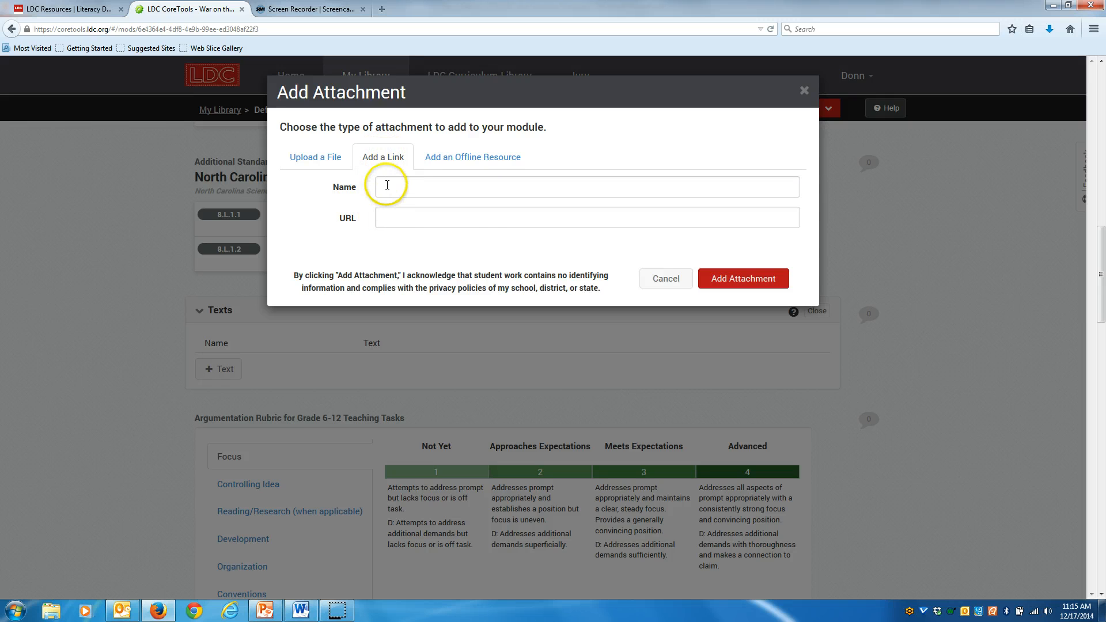
click(485, 159)
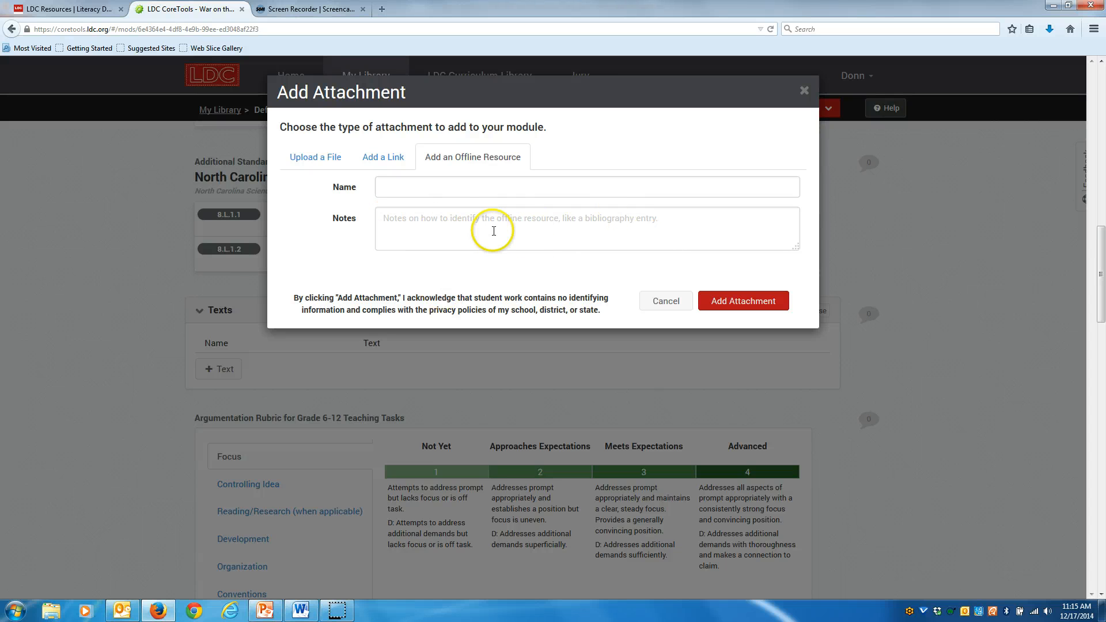
click(319, 158)
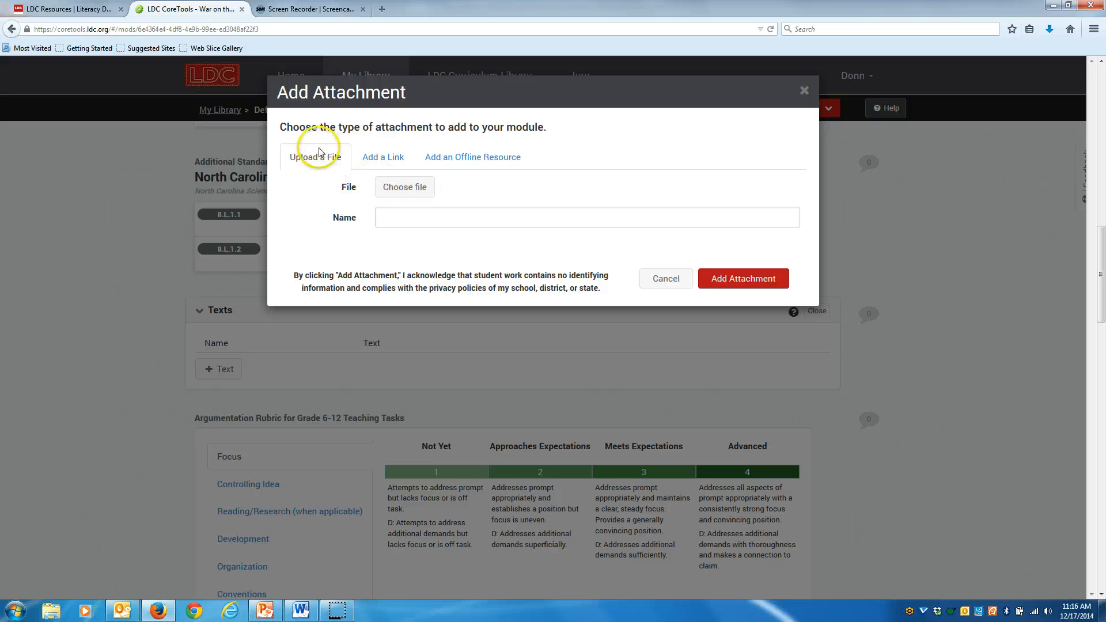
click(805, 91)
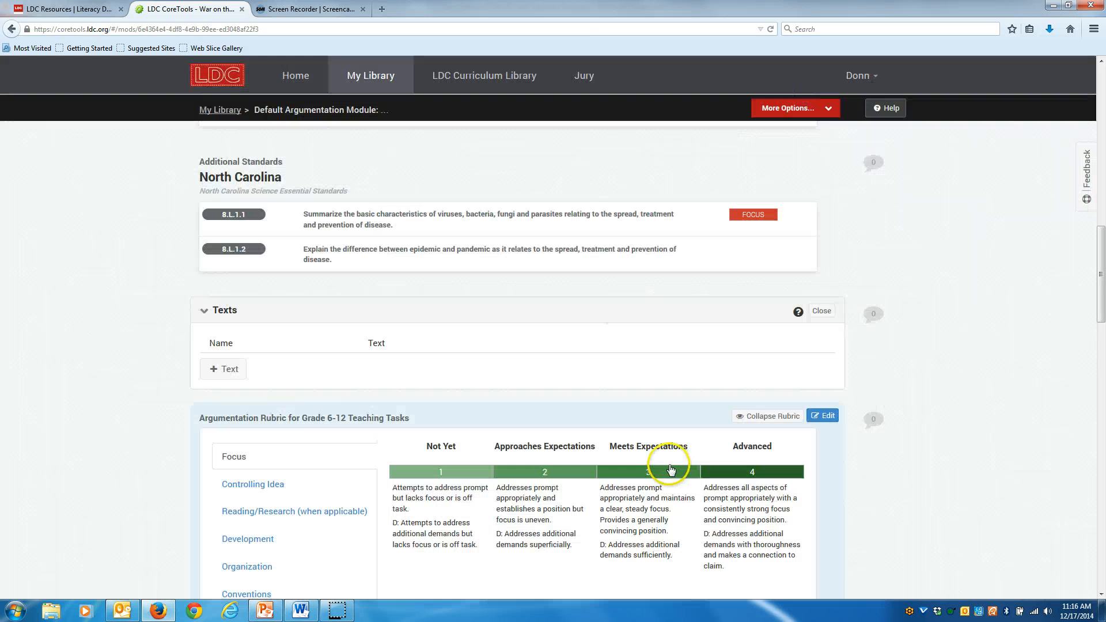
Show the Selecting Texts help for the Texts section, then close the Texts section.
click(798, 313)
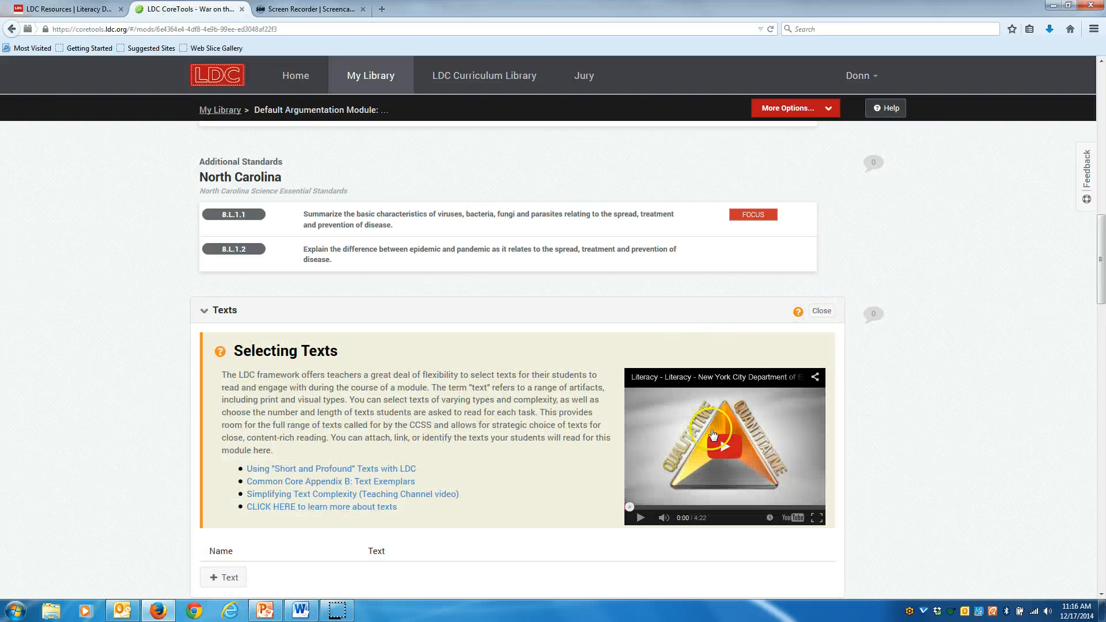
click(821, 311)
scroll(939, 441, down, 3)
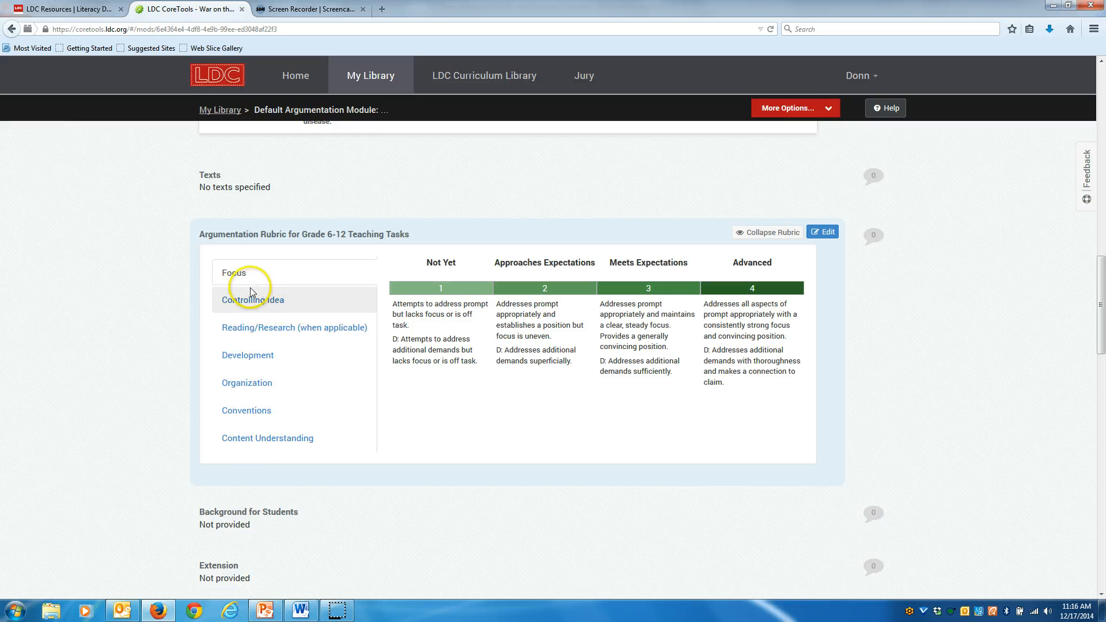
Review each argumentation rubric criterion, from Controlling Idea through Content Understanding.
click(266, 306)
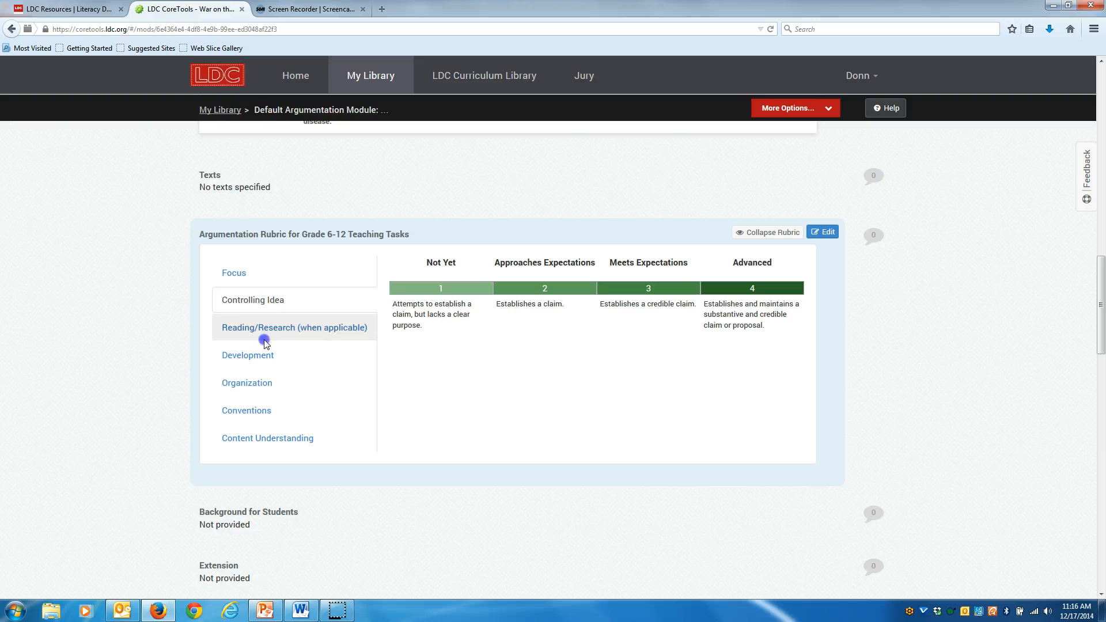
click(260, 340)
click(258, 363)
click(257, 382)
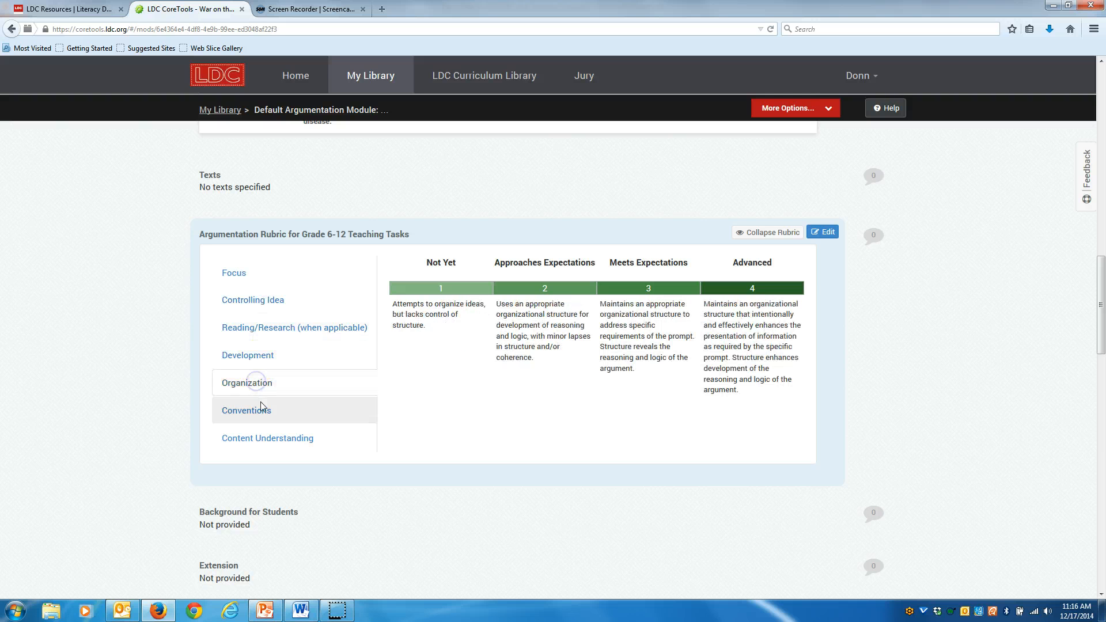
click(258, 410)
click(277, 441)
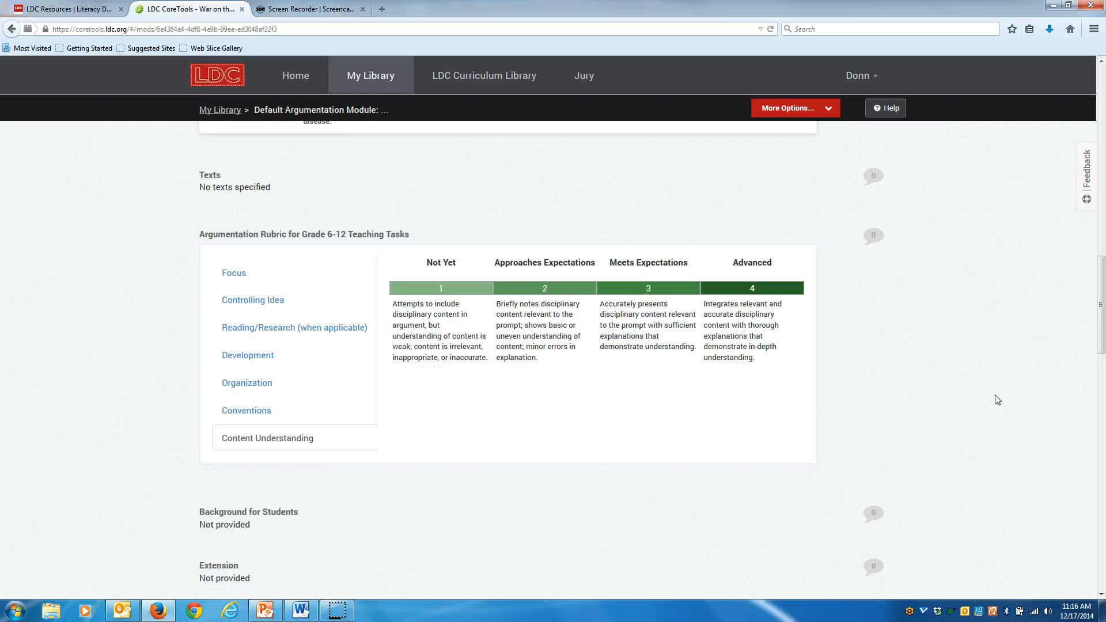
Open the Background for Students section for editing.
scroll(994, 397, down, 5)
scroll(984, 397, up, 3)
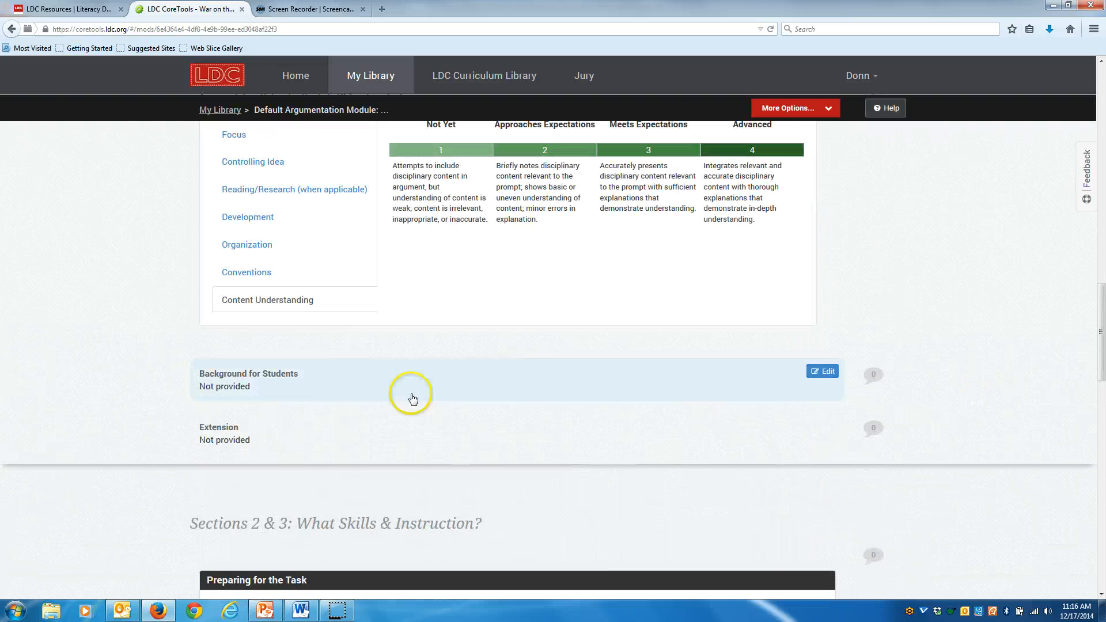
click(258, 381)
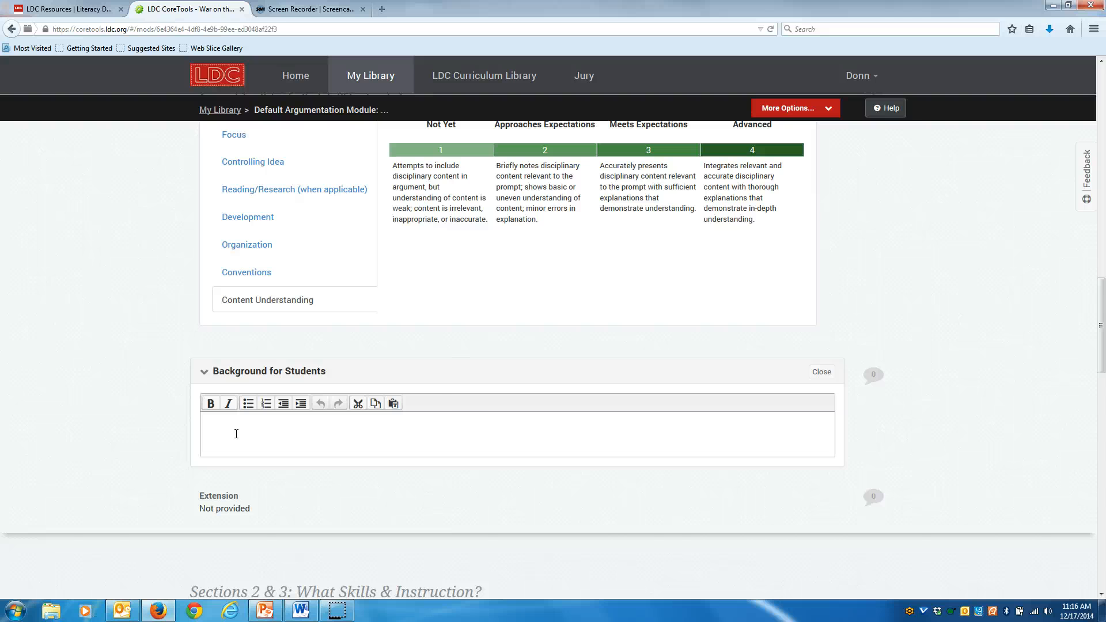
scroll(465, 398, down, 2)
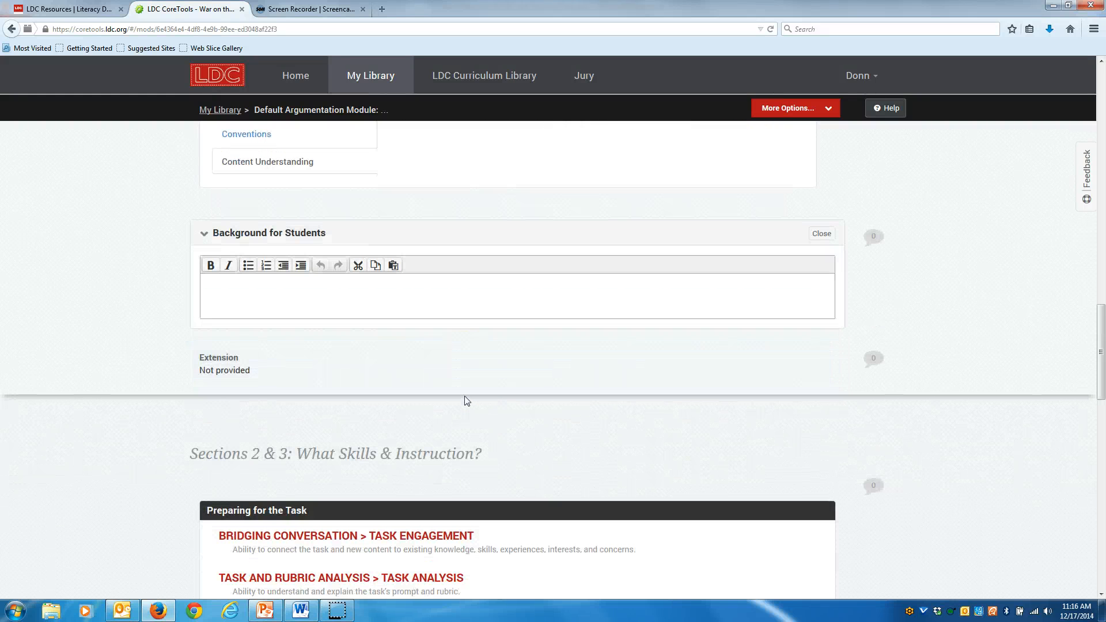